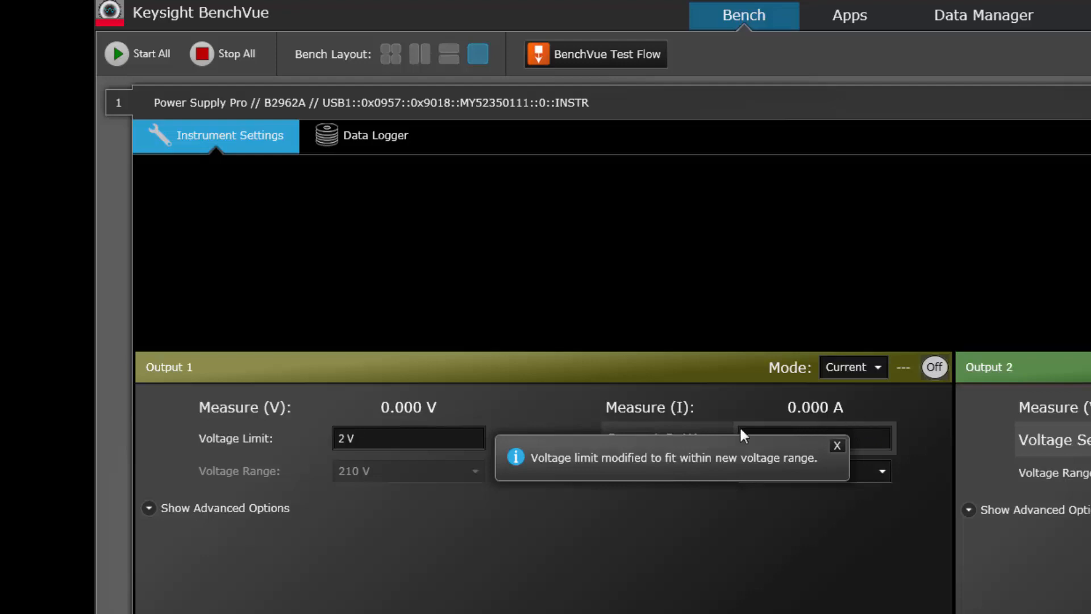
# Set Output 1's voltage limit to 1 V and keep its current range at 105 µA
pyautogui.click(377, 437)
pyautogui.moveTo(369, 440); pyautogui.dragTo(329, 441)
pyautogui.write('1')
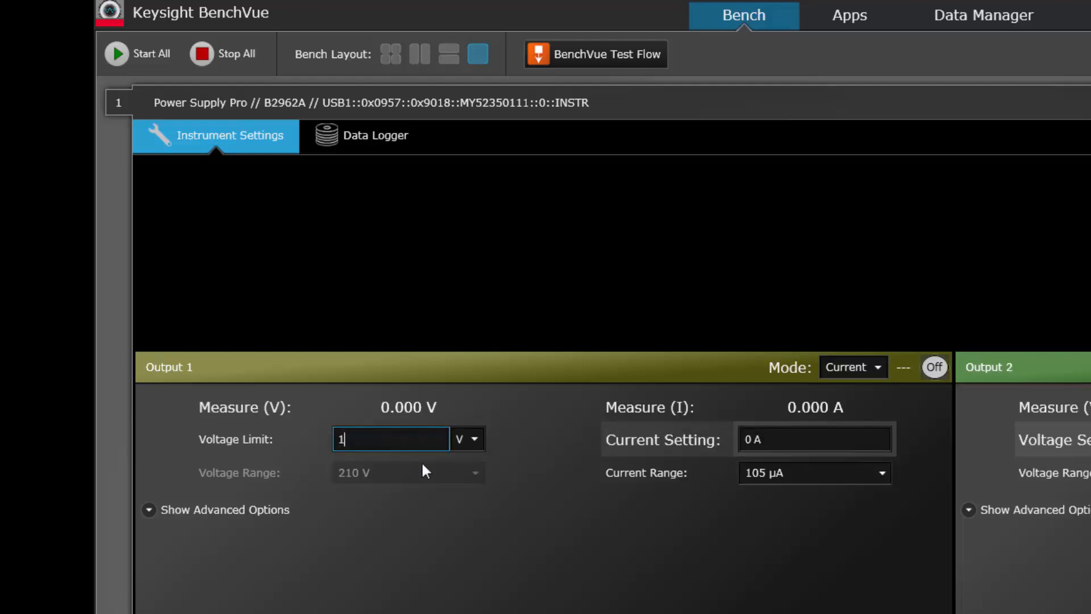
pyautogui.press('Return')
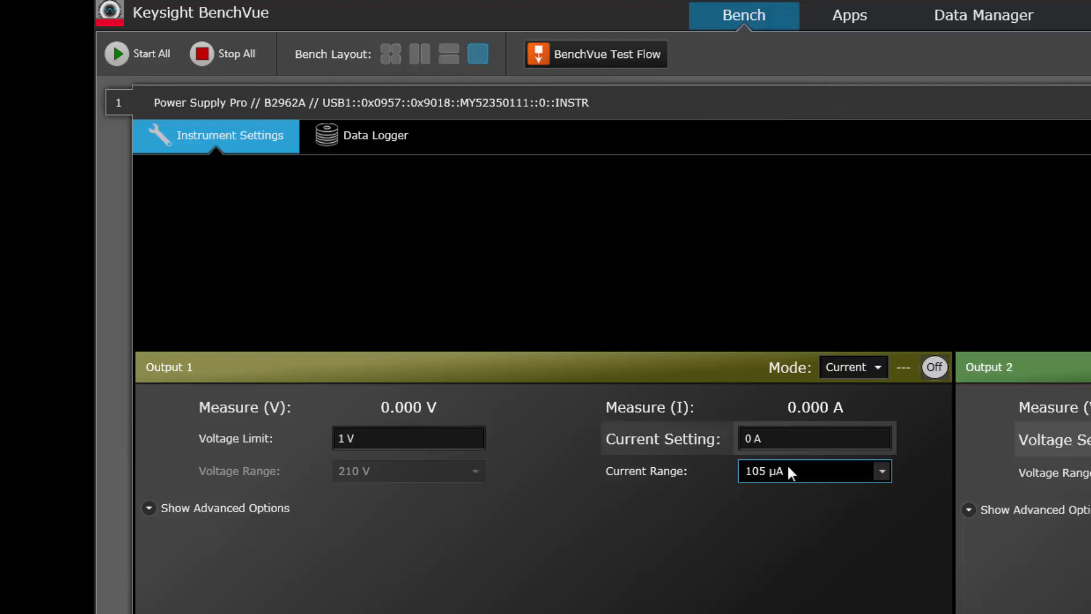
pyautogui.click(882, 475)
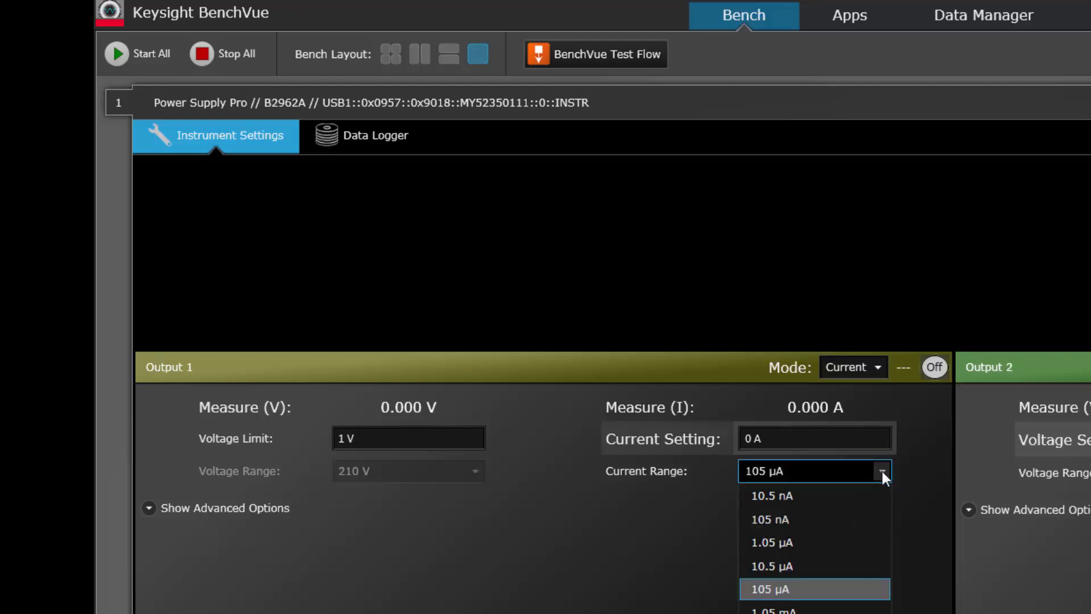
pyautogui.click(882, 469)
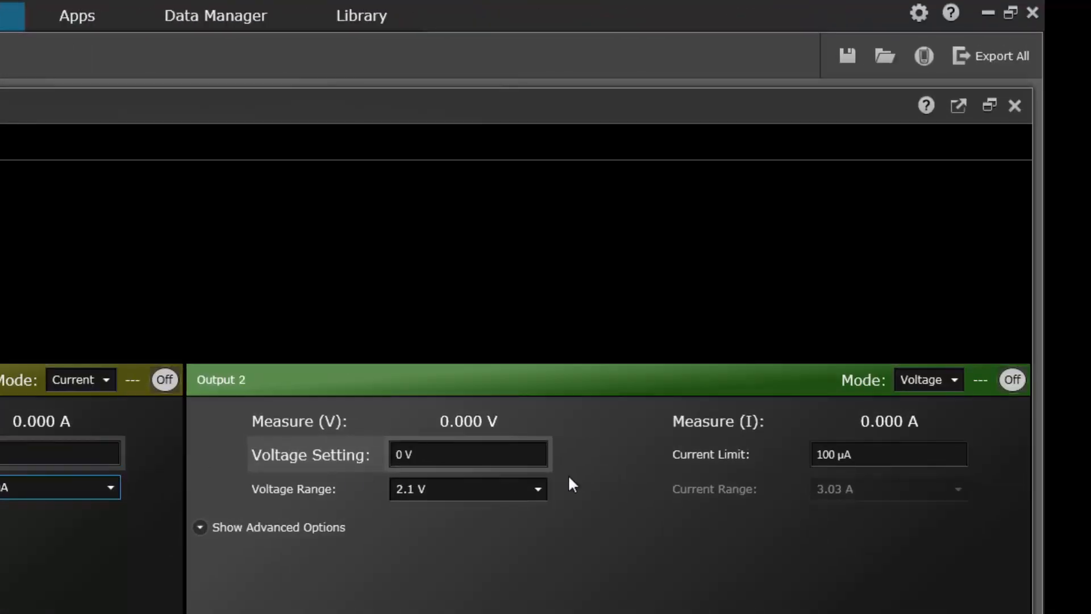
# Set Output 2's voltage range to 21 V and its current limit to 200 mA
pyautogui.click(543, 465)
pyautogui.click(539, 490)
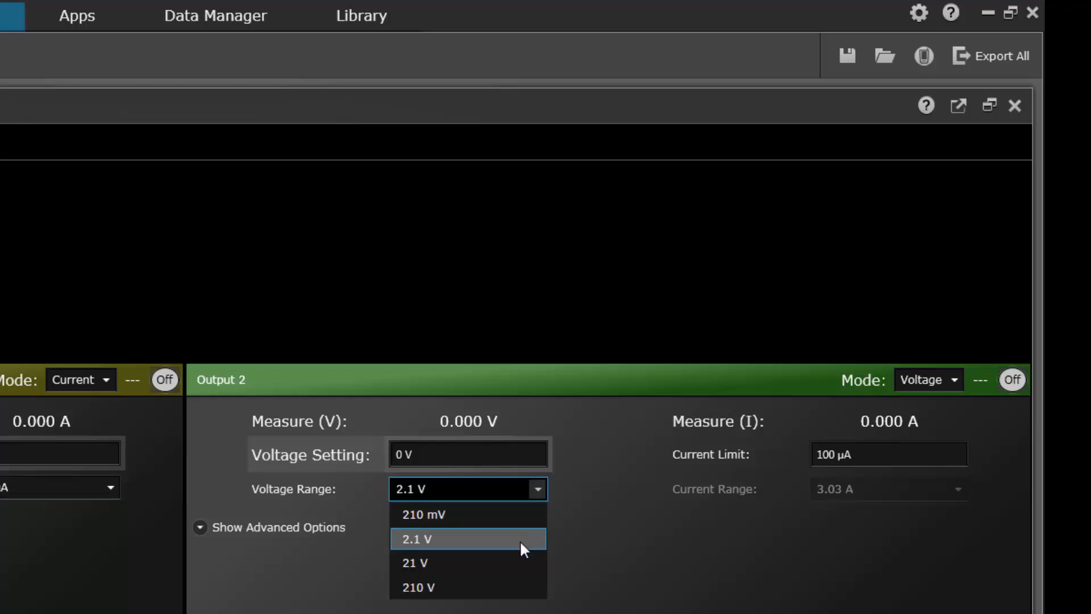
pyautogui.click(517, 562)
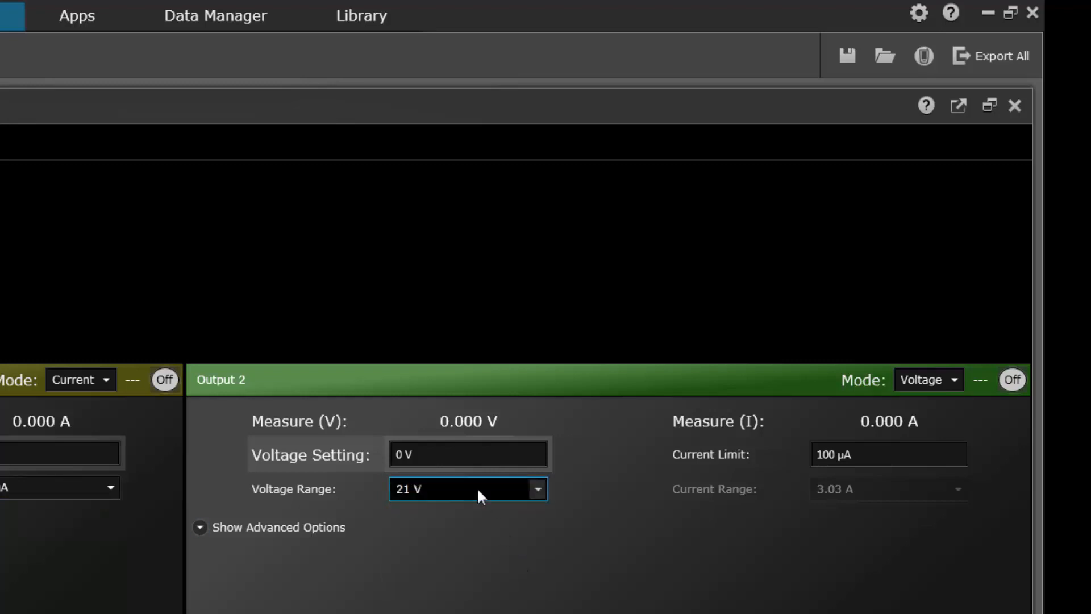
pyautogui.click(853, 455)
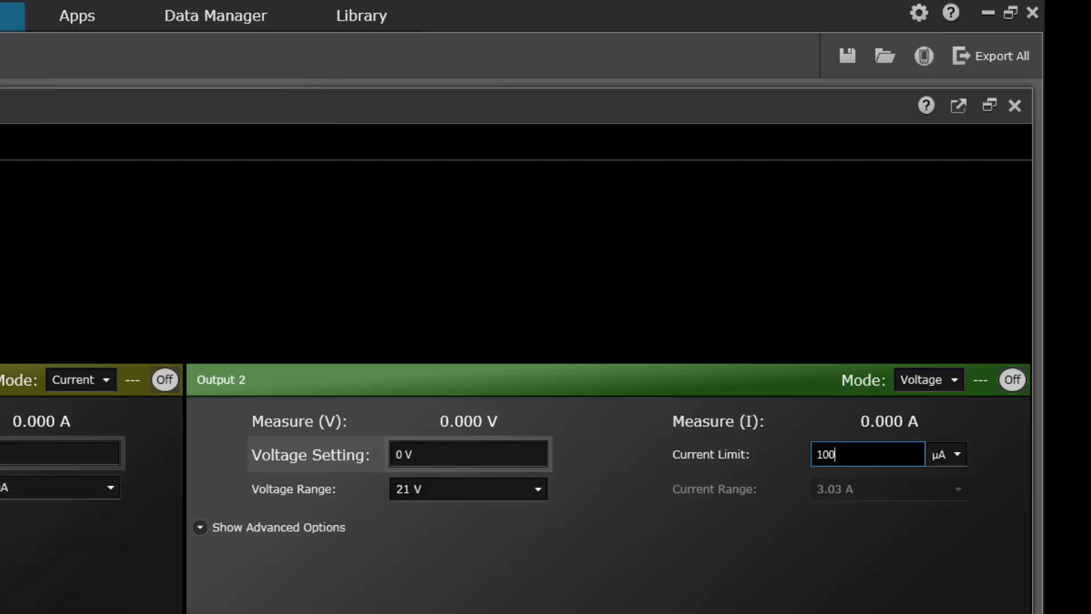
pyautogui.moveTo(836, 454); pyautogui.dragTo(799, 455)
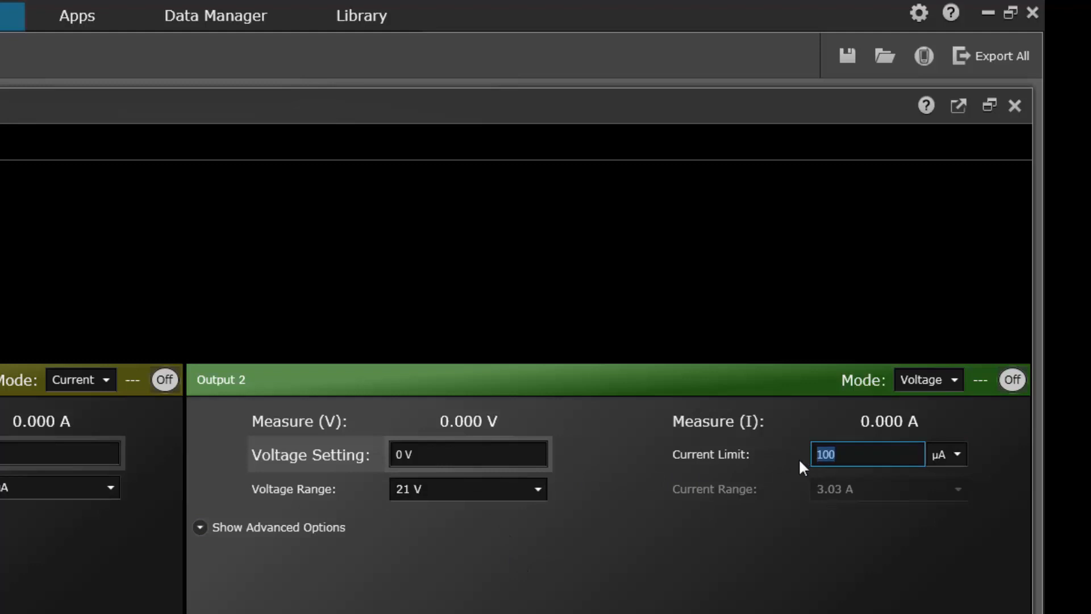
pyautogui.write('200')
pyautogui.click(956, 453)
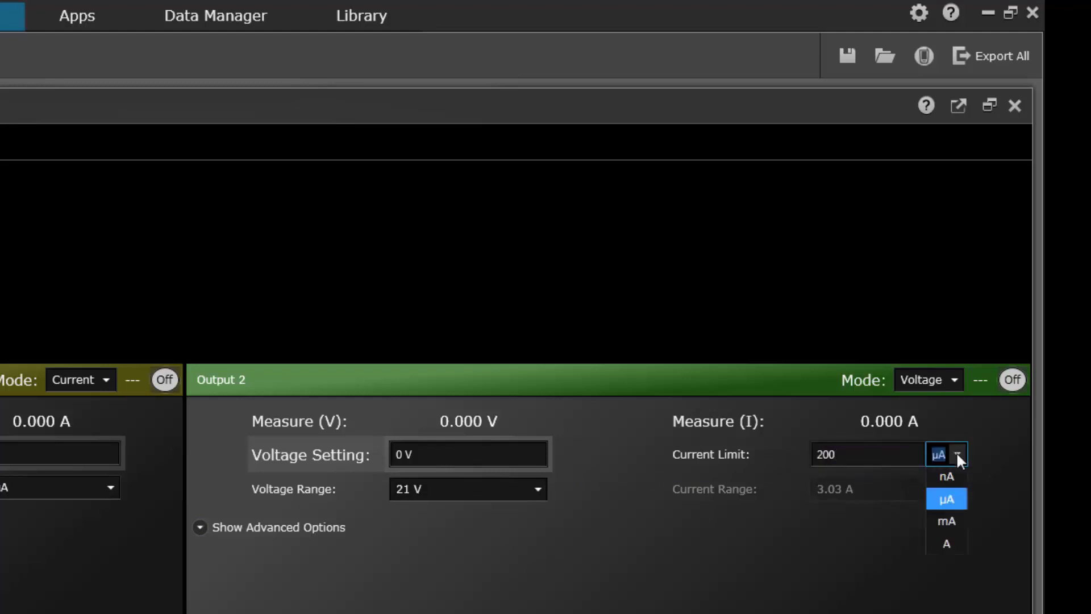
pyautogui.click(947, 546)
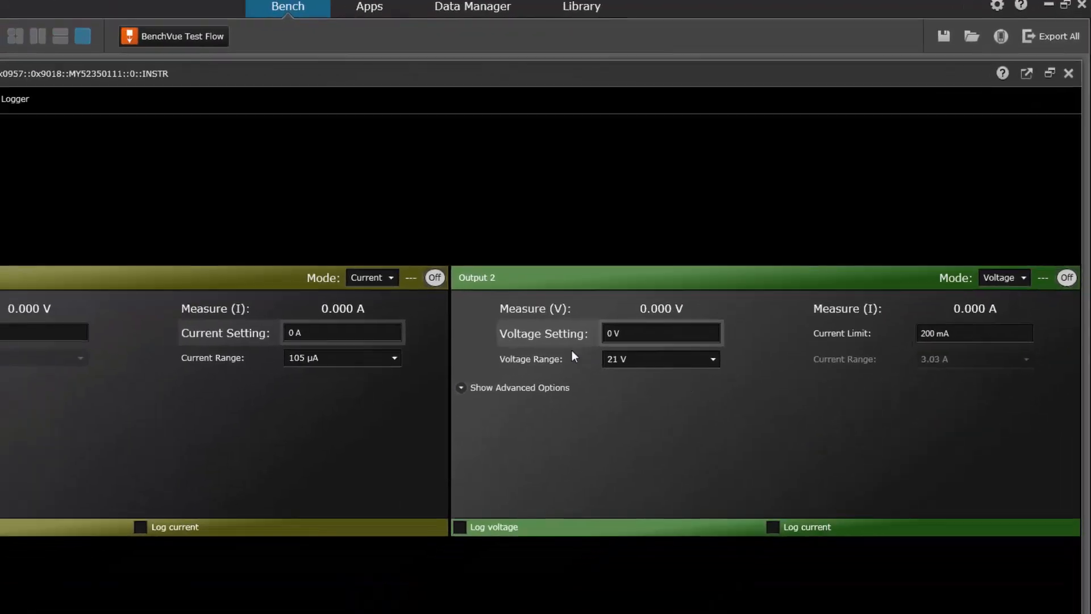
# Turn on both power supply outputs and set Output 1's current to 20 µA
pyautogui.click(435, 278)
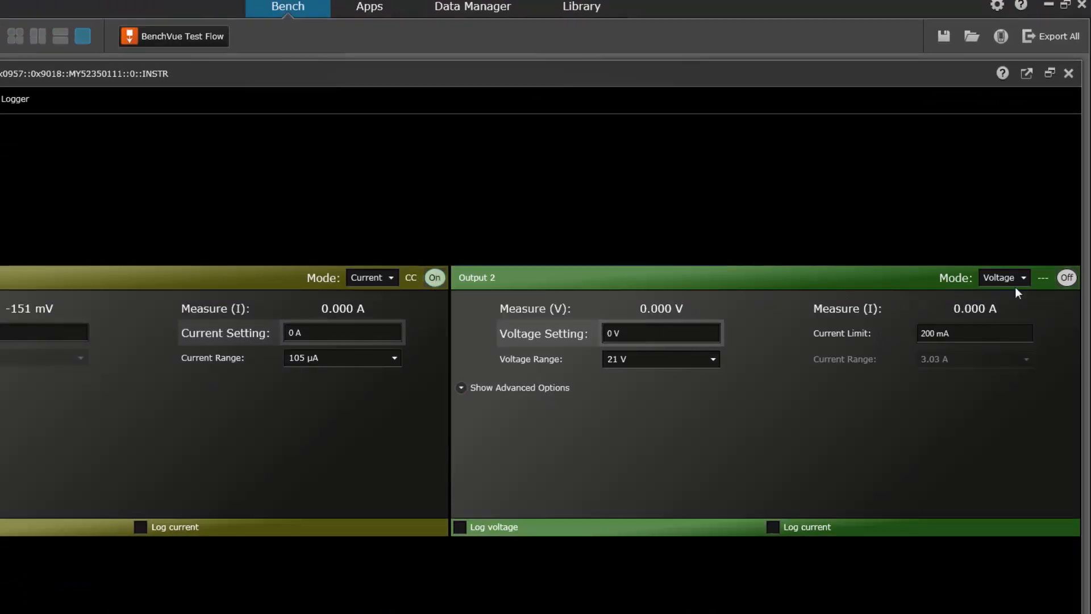
pyautogui.click(1068, 279)
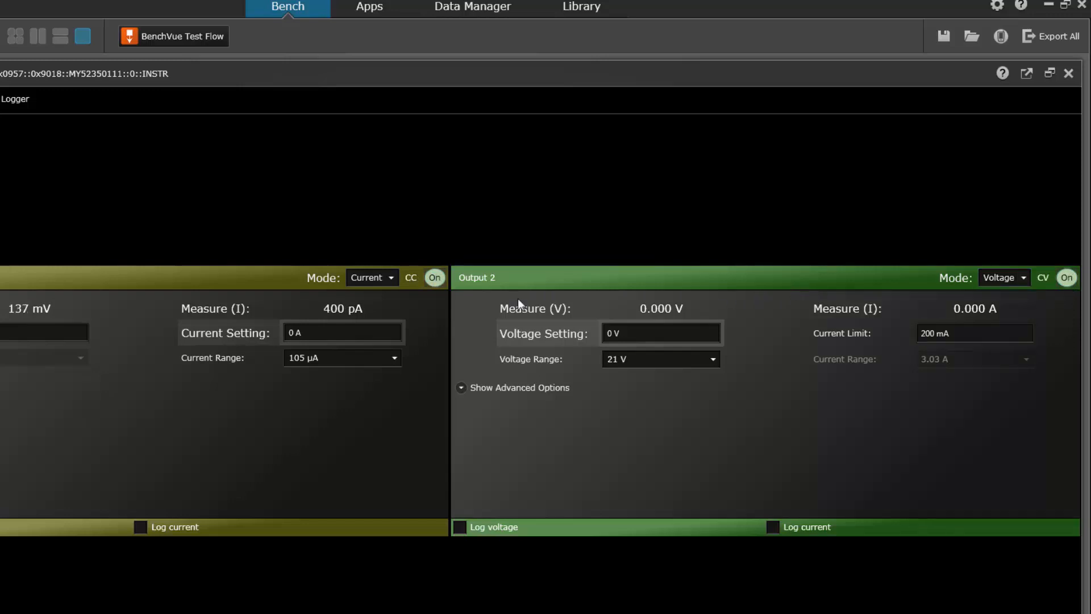
pyautogui.click(319, 332)
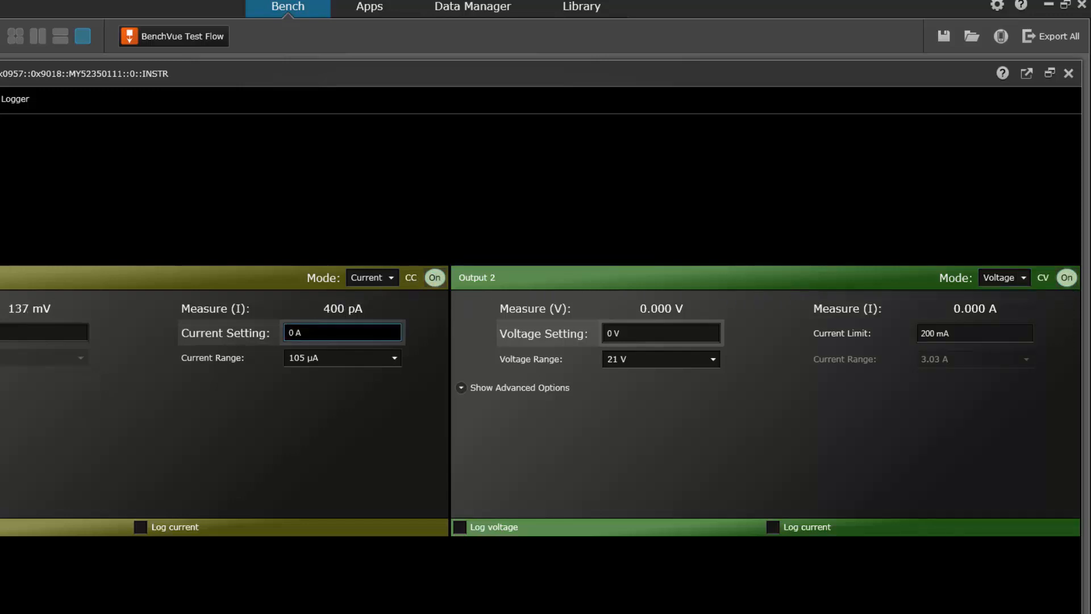
pyautogui.moveTo(310, 333); pyautogui.dragTo(275, 332)
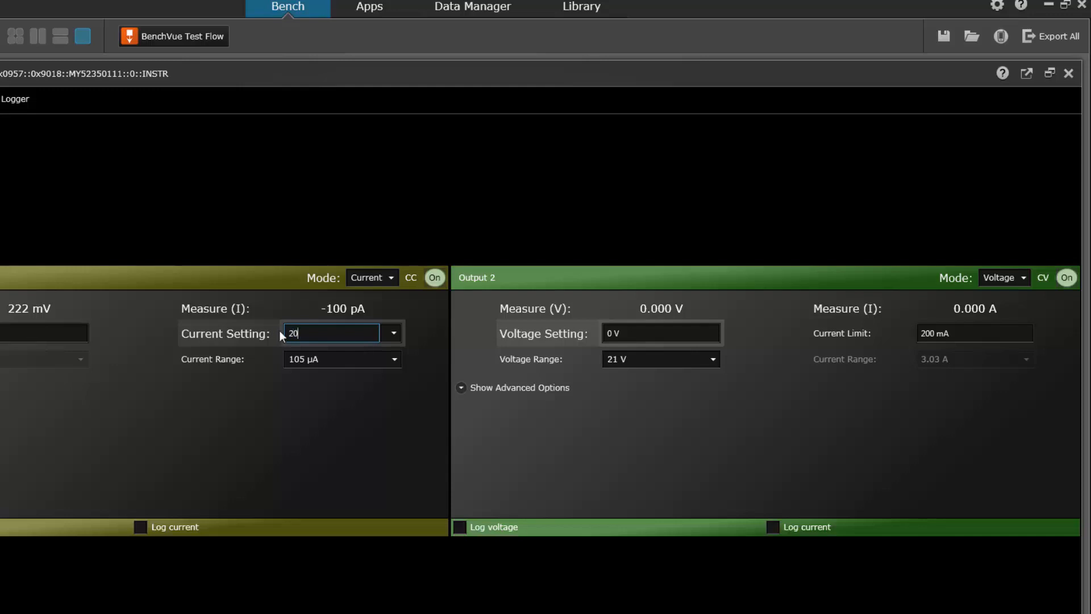
pyautogui.click(391, 333)
pyautogui.click(393, 335)
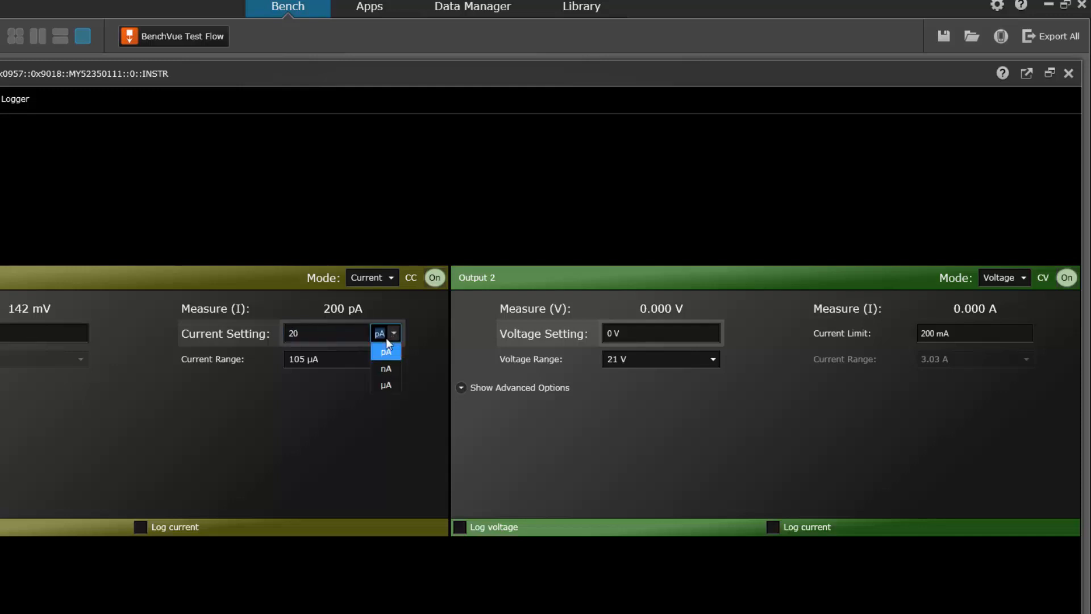
pyautogui.click(387, 383)
# Set Output 2's voltage to 0.5 V
pyautogui.moveTo(625, 334); pyautogui.dragTo(595, 338)
pyautogui.write('.5')
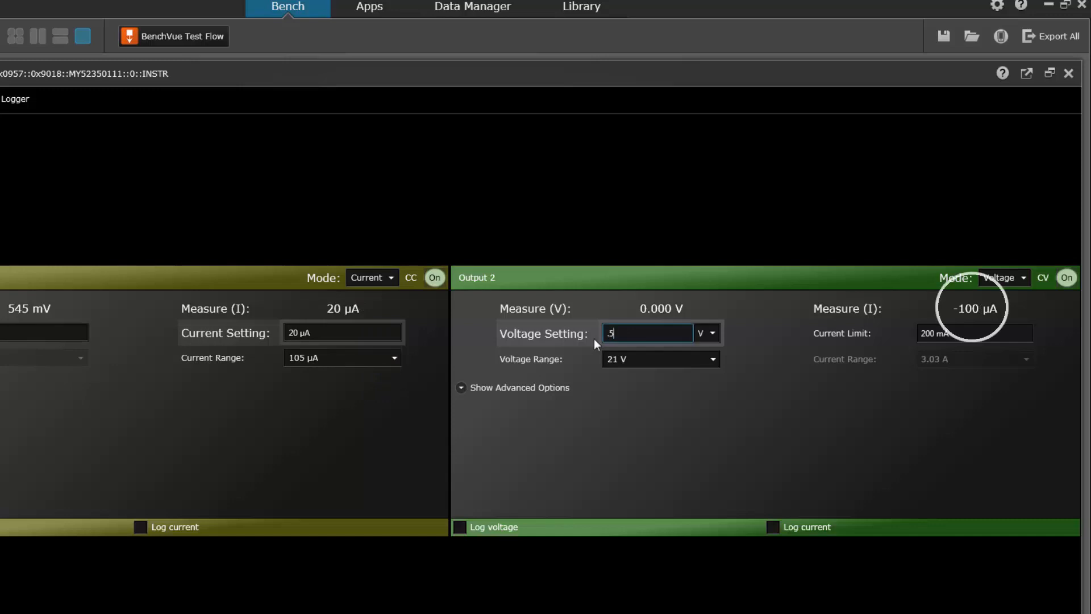
pyautogui.press('Return')
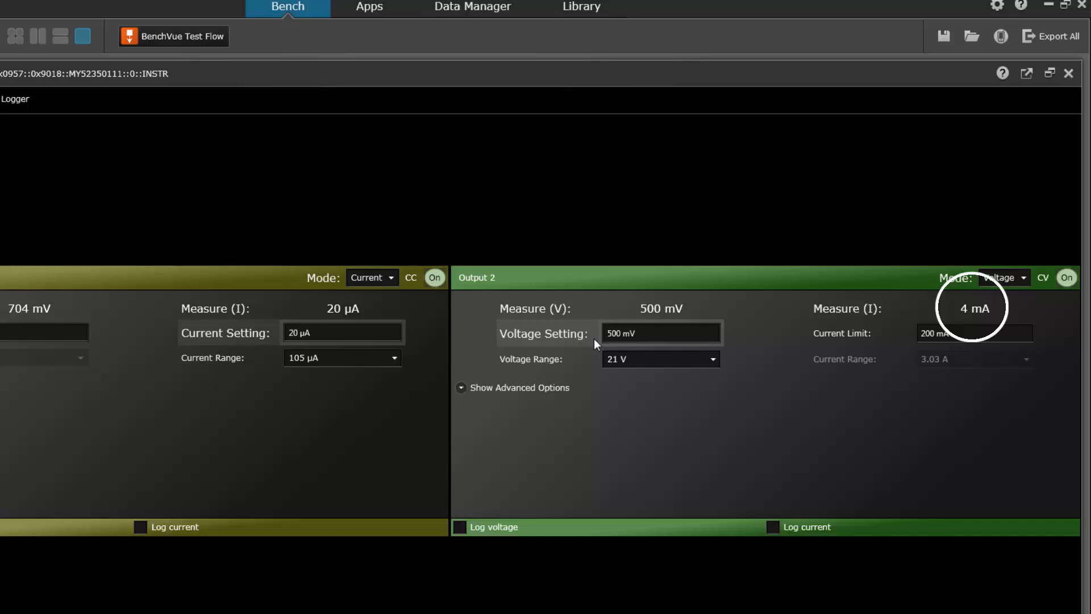
# Raise Output 2's voltage to 2 V and set Output 1's current to 40 µA
pyautogui.click(600, 335)
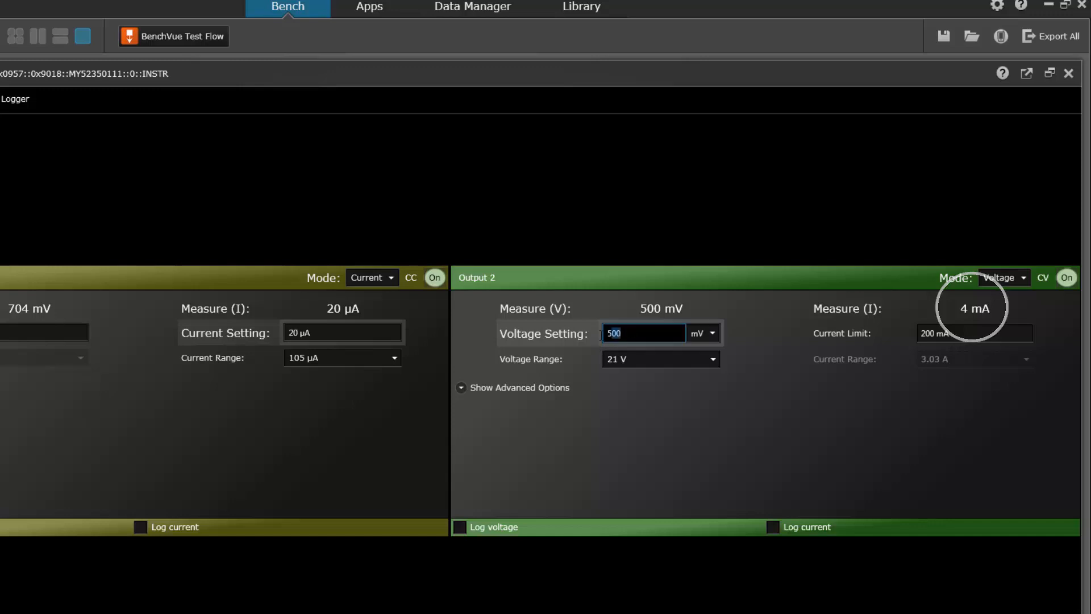
pyautogui.write('2')
pyautogui.click(271, 334)
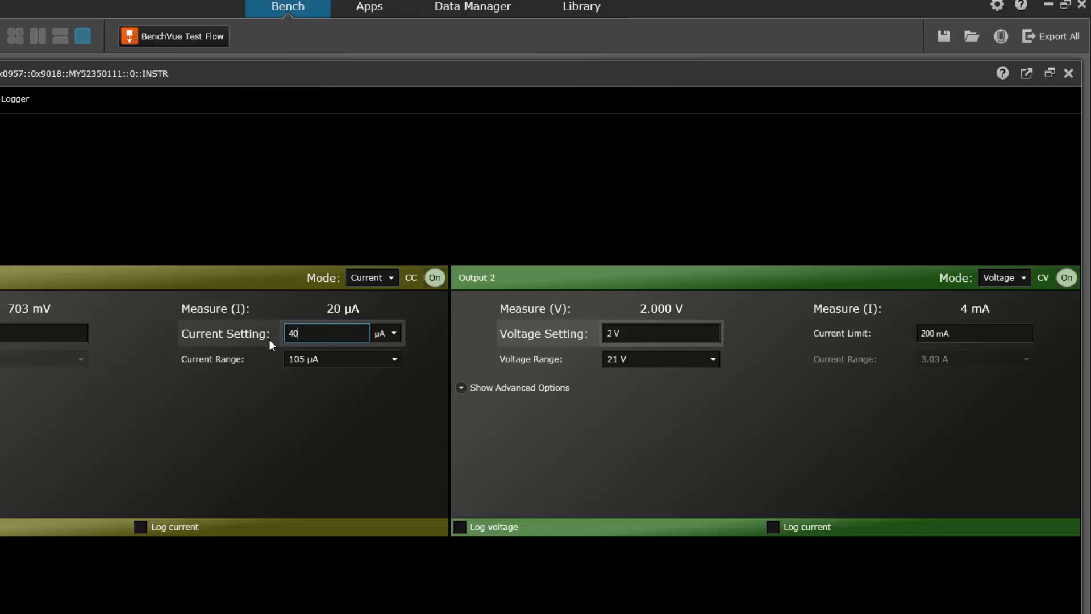
pyautogui.press('Return')
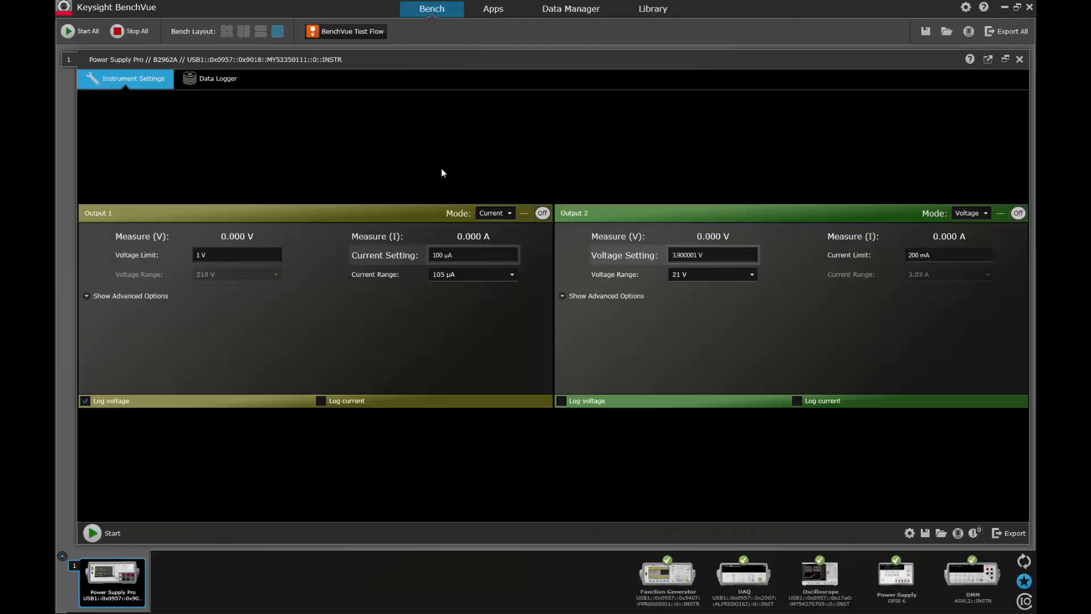
# Open BenchVue Test Flow and add the CH1 and CH2 on/off blocks, both set to Off, to the sequence
pyautogui.click(366, 32)
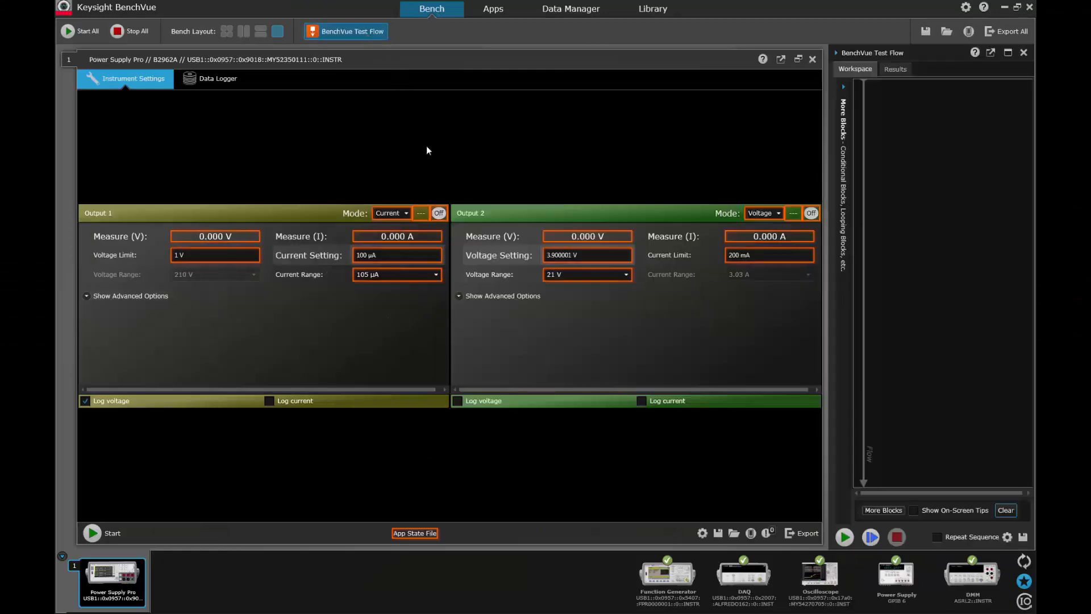
pyautogui.moveTo(439, 213); pyautogui.dragTo(921, 114)
pyautogui.moveTo(811, 213); pyautogui.dragTo(900, 170)
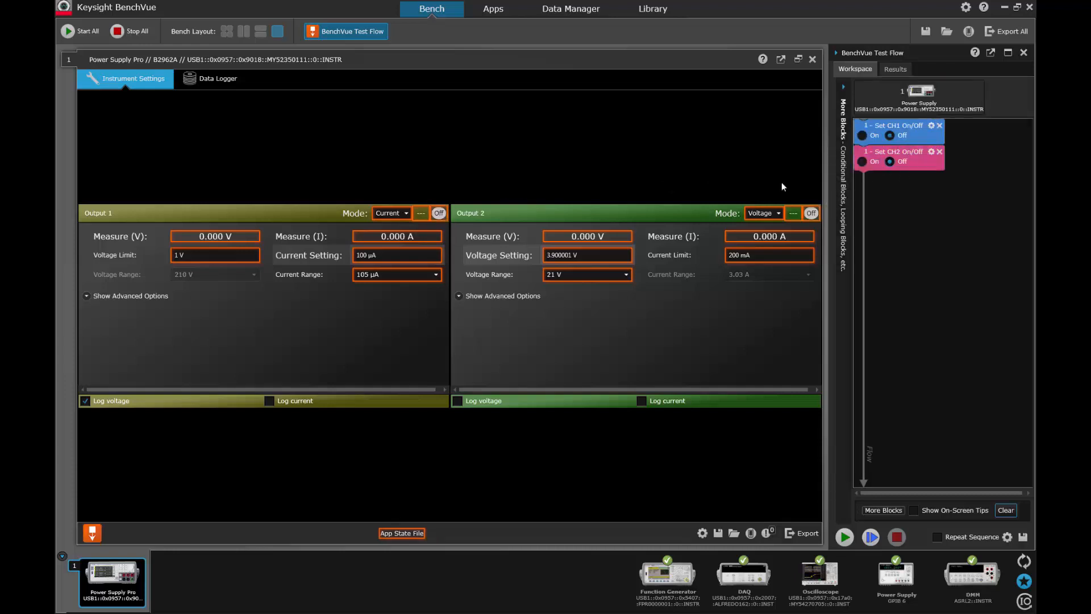
# Append the CH1 and CH2 priority mode blocks, followed by the CH1 voltage limit and CH2 current limit blocks
pyautogui.moveTo(391, 213); pyautogui.dragTo(892, 193)
pyautogui.moveTo(784, 215); pyautogui.dragTo(905, 220)
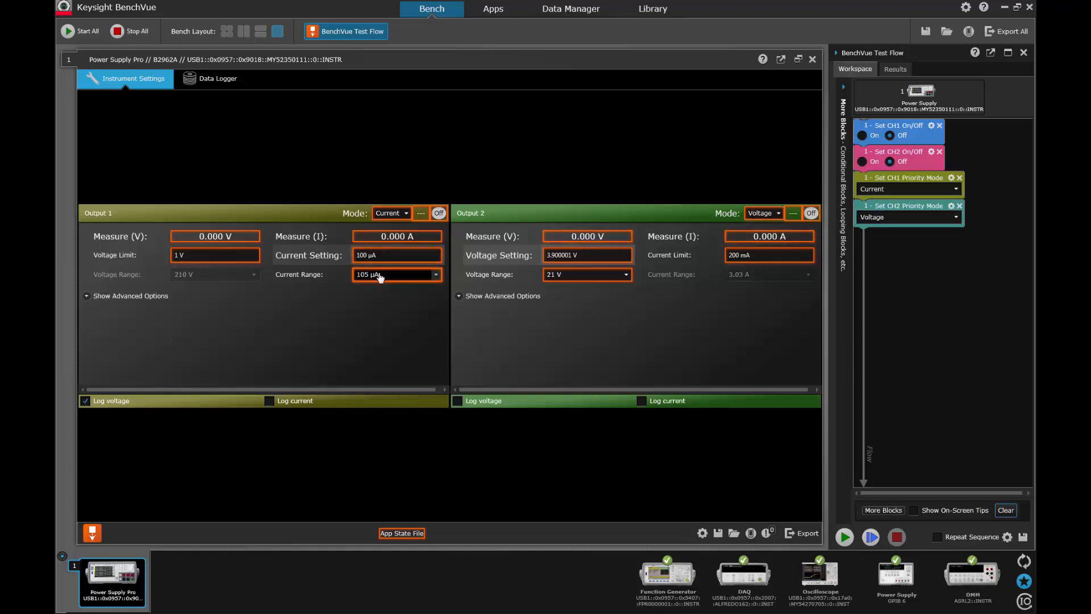
pyautogui.moveTo(216, 255); pyautogui.dragTo(889, 254)
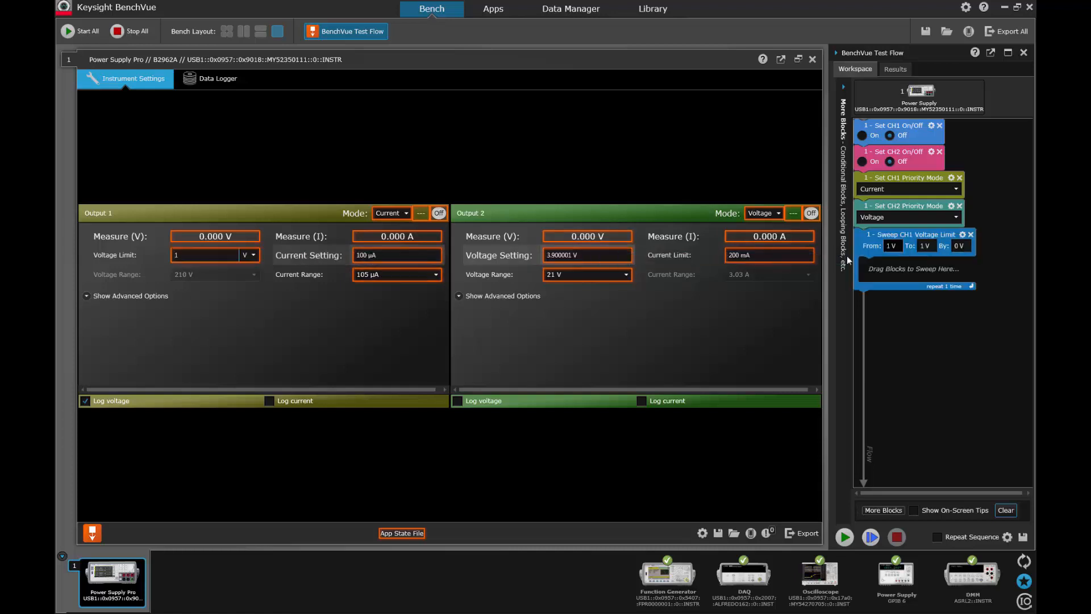
pyautogui.moveTo(770, 255); pyautogui.dragTo(915, 310)
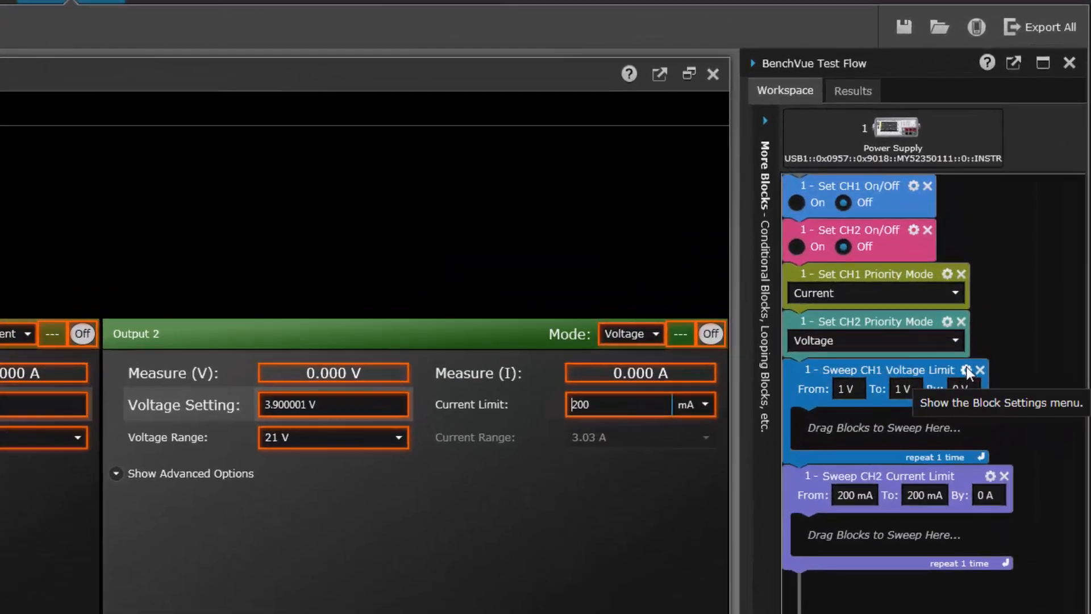
# Change the CH1 voltage limit block's type from Sweep to Set
pyautogui.click(966, 370)
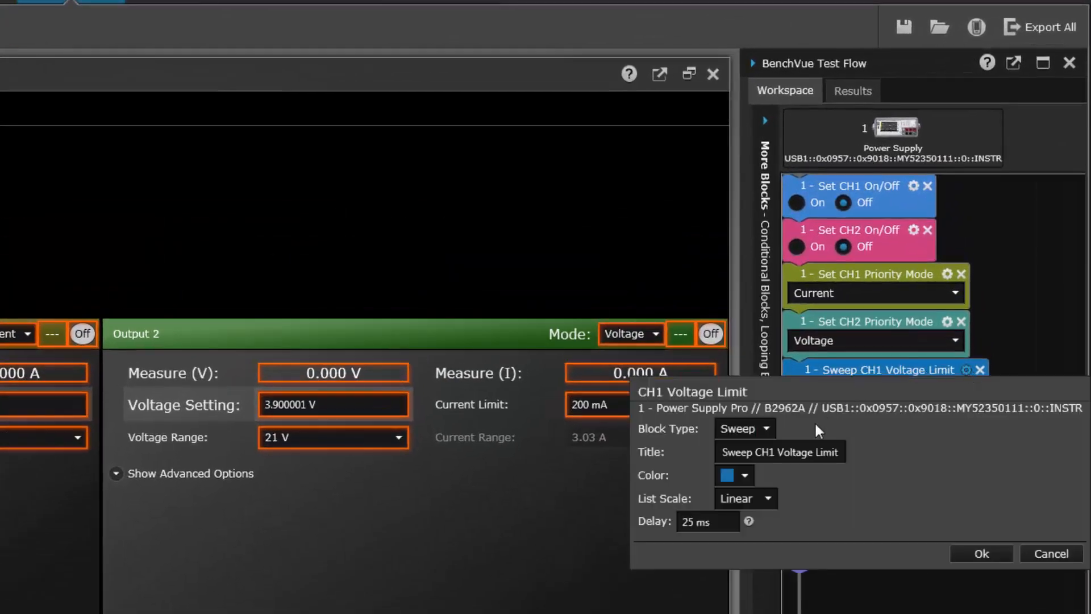
pyautogui.click(767, 428)
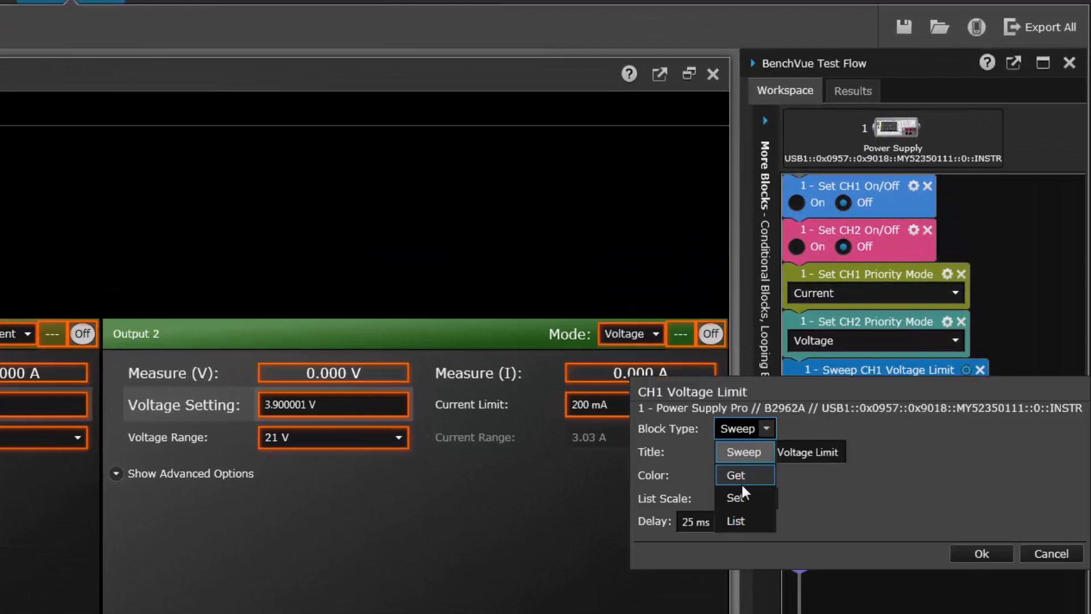
pyautogui.click(741, 501)
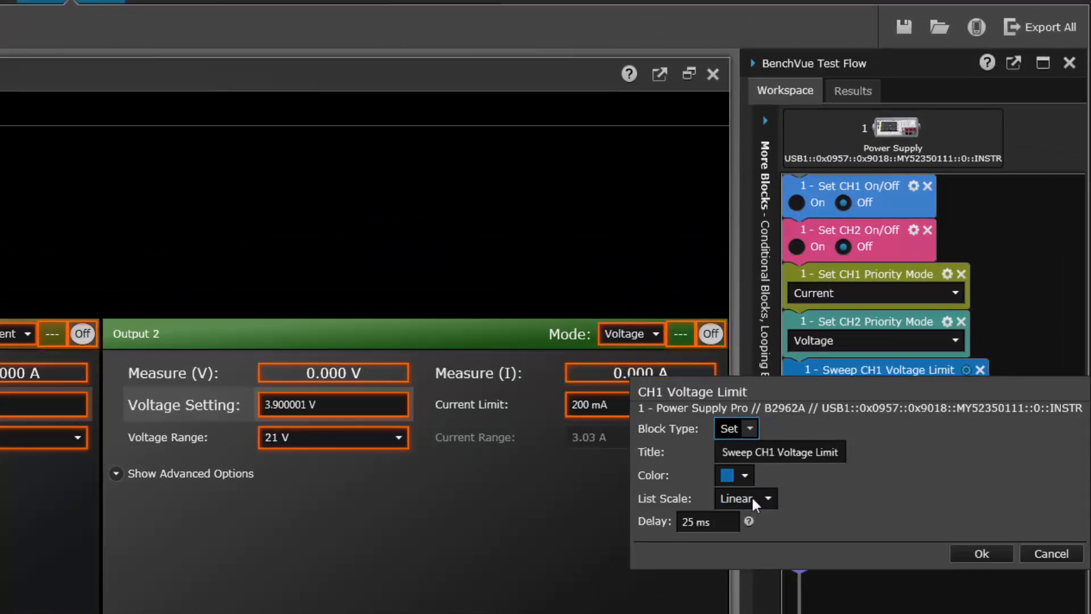
pyautogui.click(962, 552)
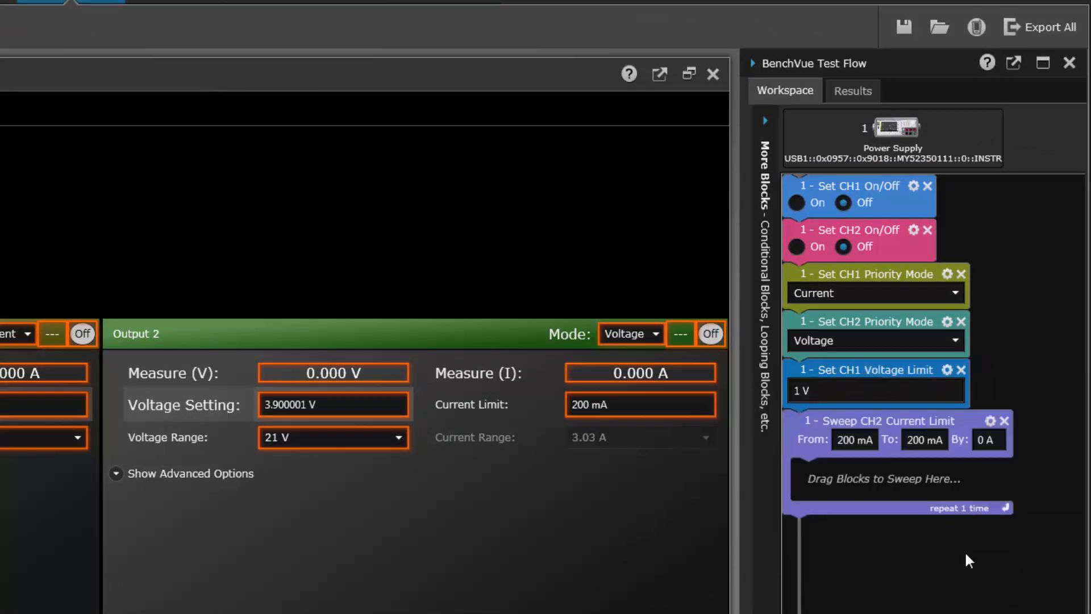
# Change the CH2 current limit block's type from Sweep to Set
pyautogui.click(988, 420)
pyautogui.click(766, 479)
pyautogui.click(736, 548)
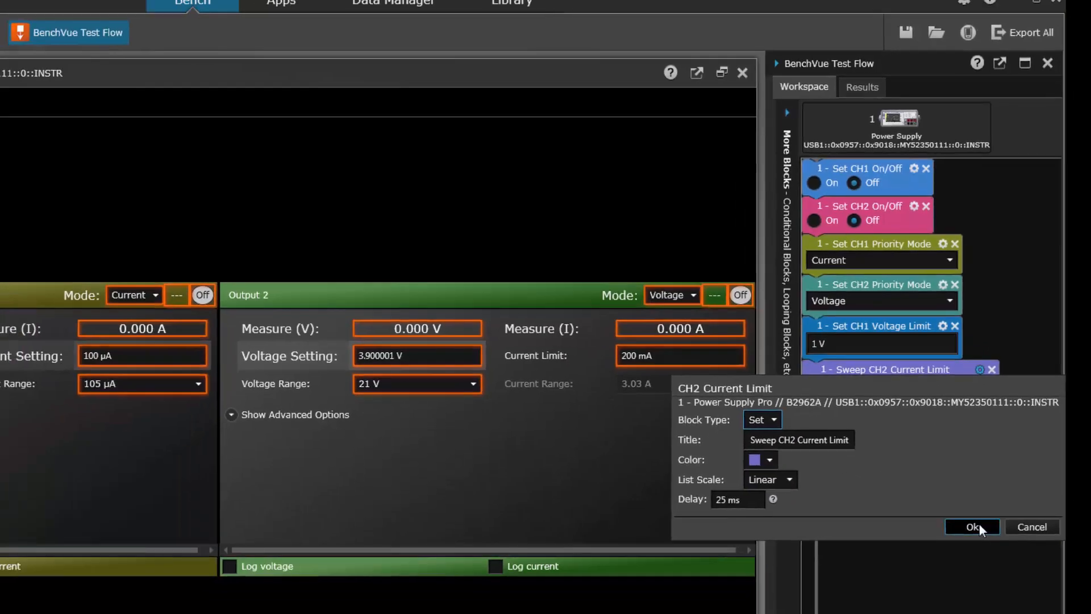
pyautogui.click(984, 601)
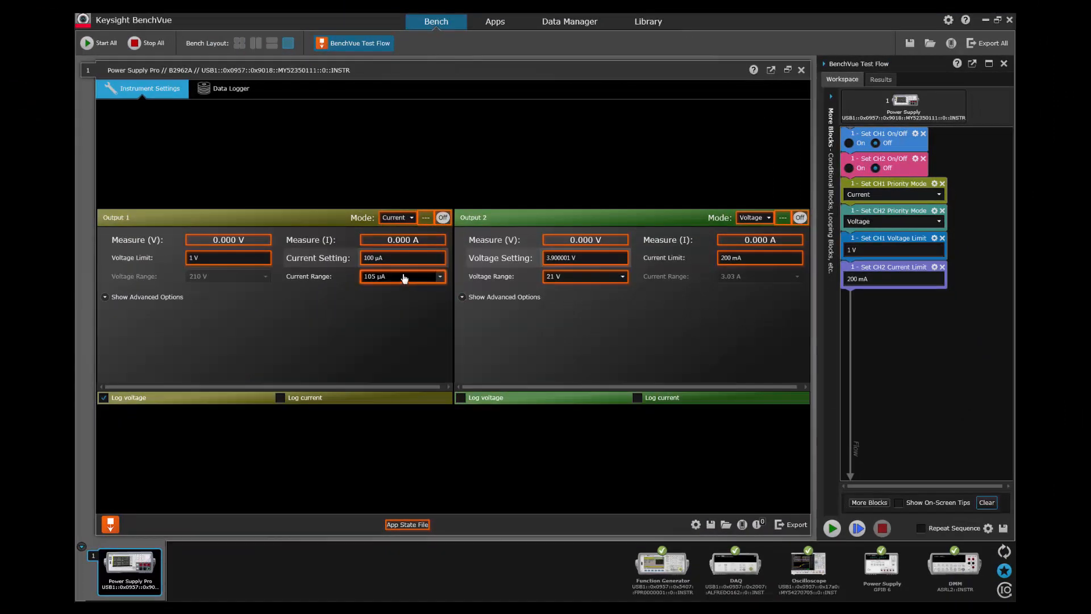
# Append the CH1 current range and CH2 voltage range blocks, and nest a CH2 voltage setting sweep inside a CH1 current setting sweep
pyautogui.moveTo(404, 278); pyautogui.dragTo(902, 303)
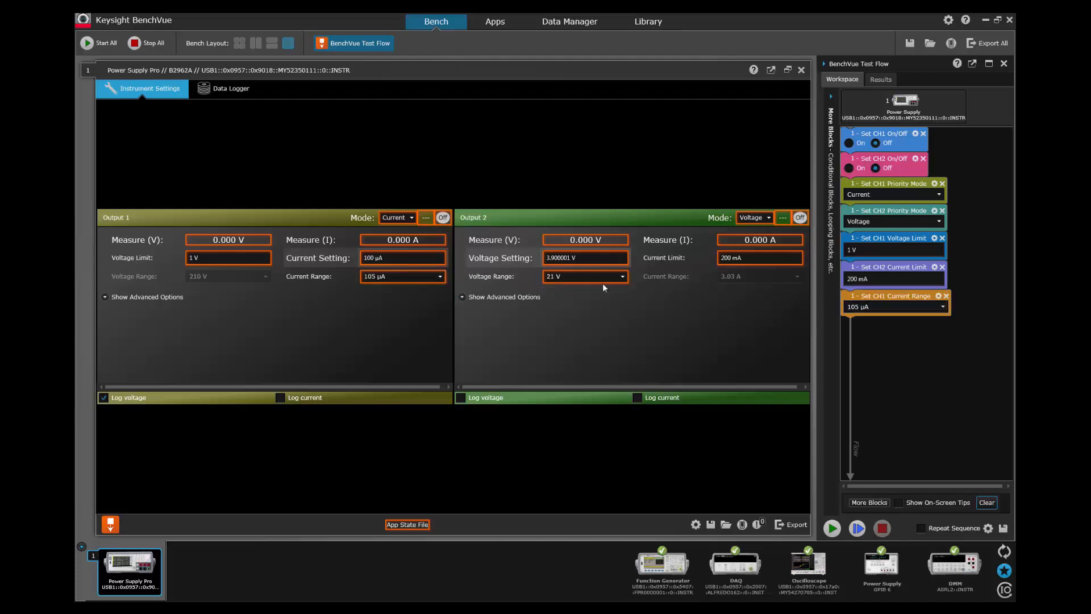
pyautogui.moveTo(580, 279); pyautogui.dragTo(894, 338)
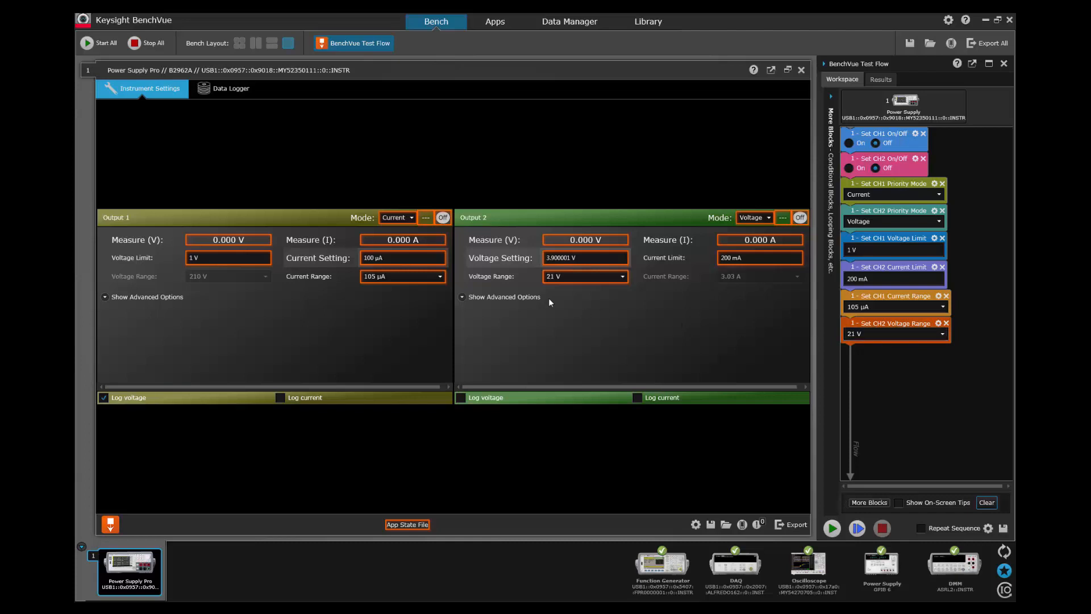
pyautogui.moveTo(401, 250); pyautogui.dragTo(944, 377)
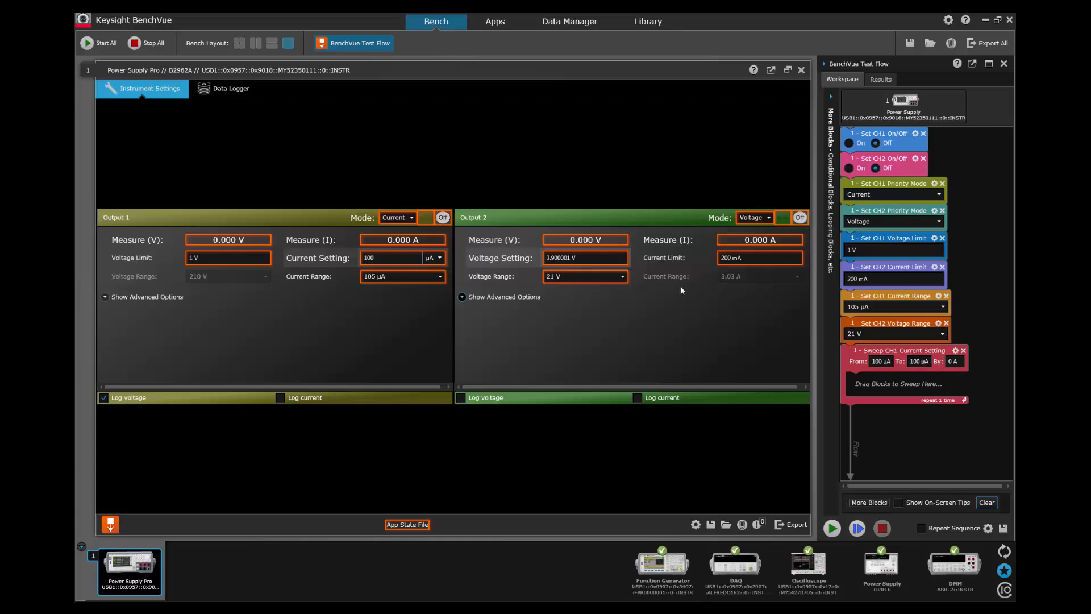
pyautogui.moveTo(616, 259); pyautogui.dragTo(936, 396)
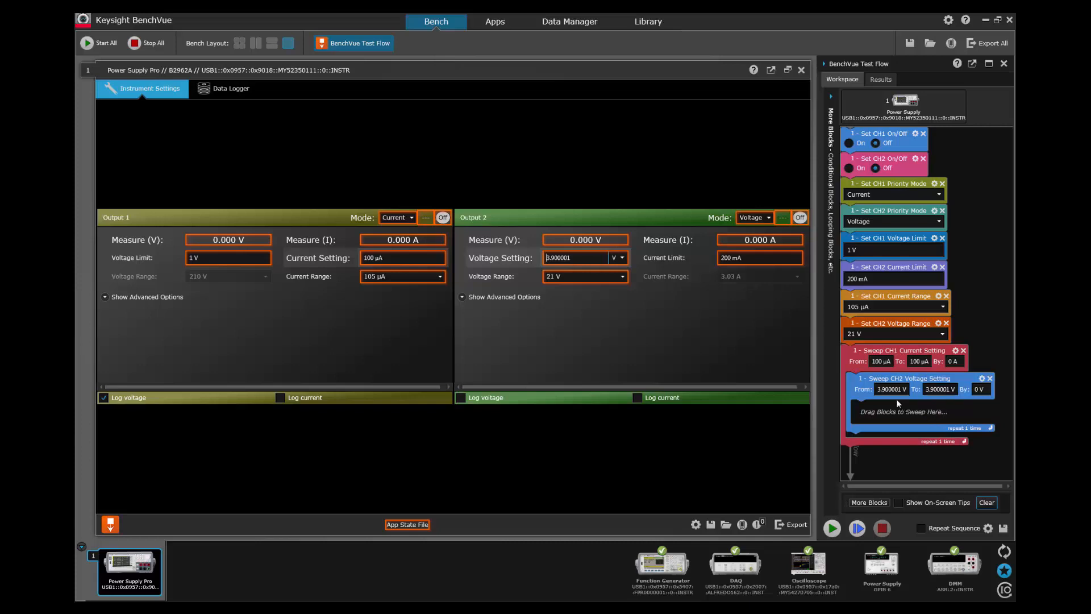
# Add the CH2 voltage measurement and CH2 current measurement blocks inside the CH2 voltage setting sweep
pyautogui.moveTo(597, 241); pyautogui.dragTo(894, 425)
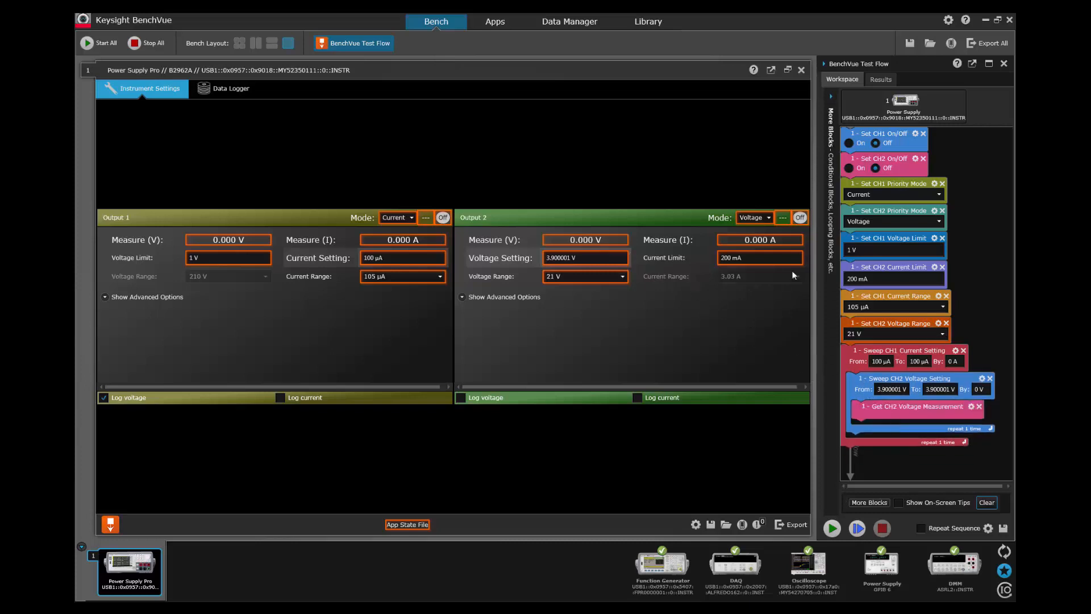
pyautogui.moveTo(761, 240); pyautogui.dragTo(902, 427)
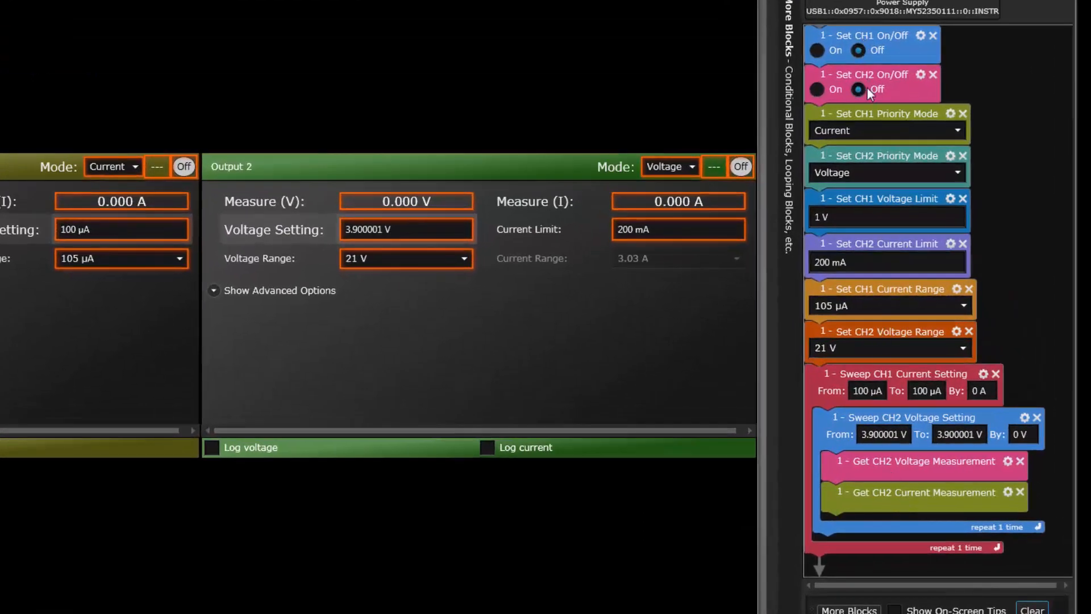
# Duplicate the CH1 and CH2 on/off blocks, place the copies just before the CH1 current setting sweep, and set both to On
pyautogui.rightClick(912, 52)
pyautogui.click(879, 62)
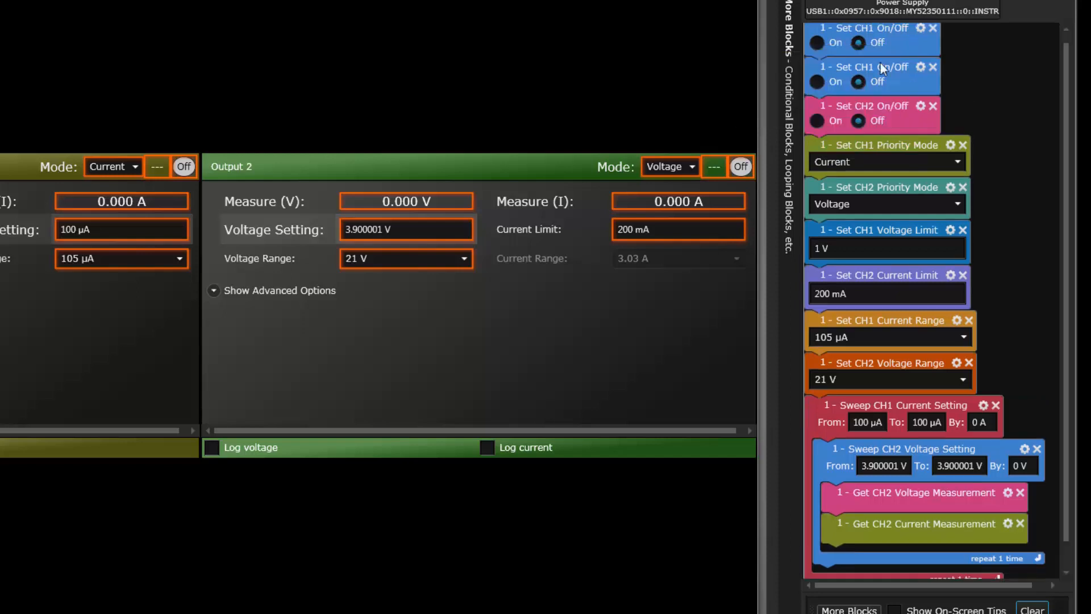
pyautogui.rightClick(905, 115)
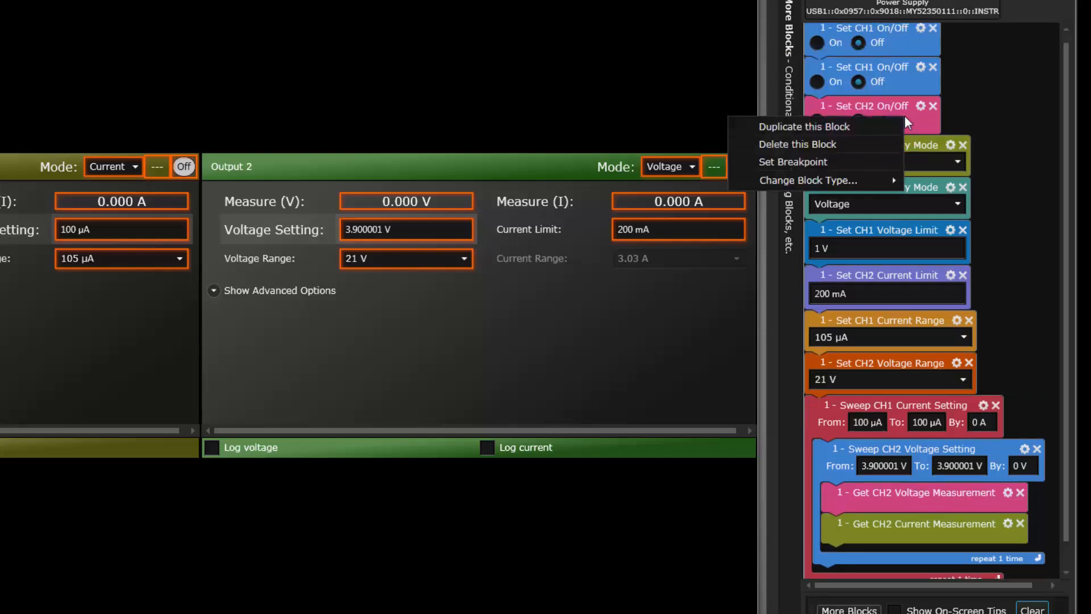
pyautogui.click(851, 124)
pyautogui.moveTo(888, 82); pyautogui.dragTo(894, 406)
pyautogui.moveTo(905, 116); pyautogui.dragTo(912, 425)
pyautogui.click(817, 382)
pyautogui.click(817, 420)
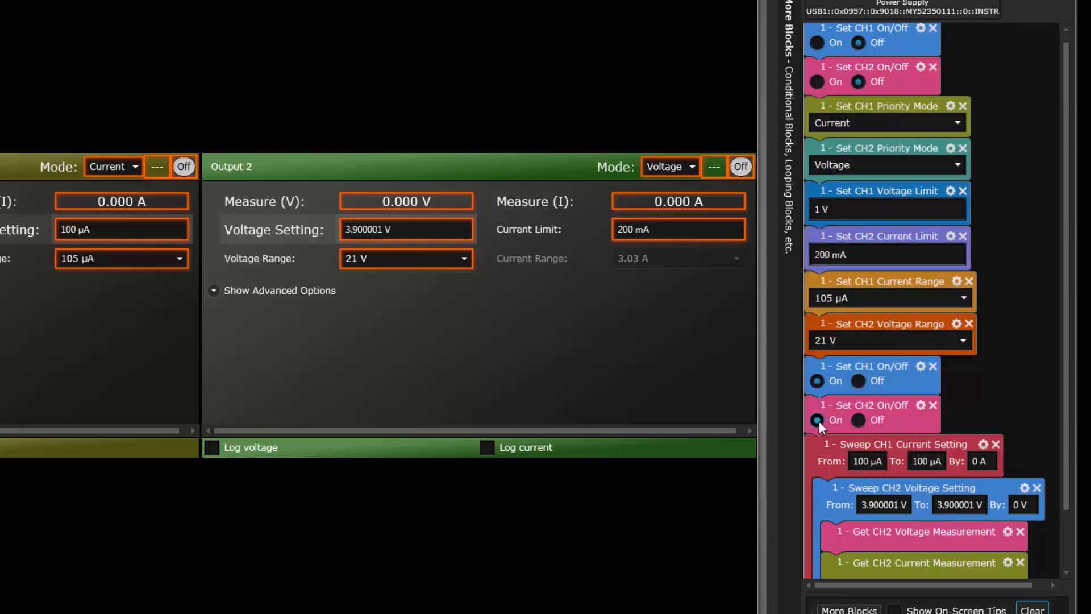
# Duplicate the initial CH1 and CH2 Off blocks and place the copies after the sweeps, with CH1 Off ahead of CH2 Off
pyautogui.rightClick(907, 39)
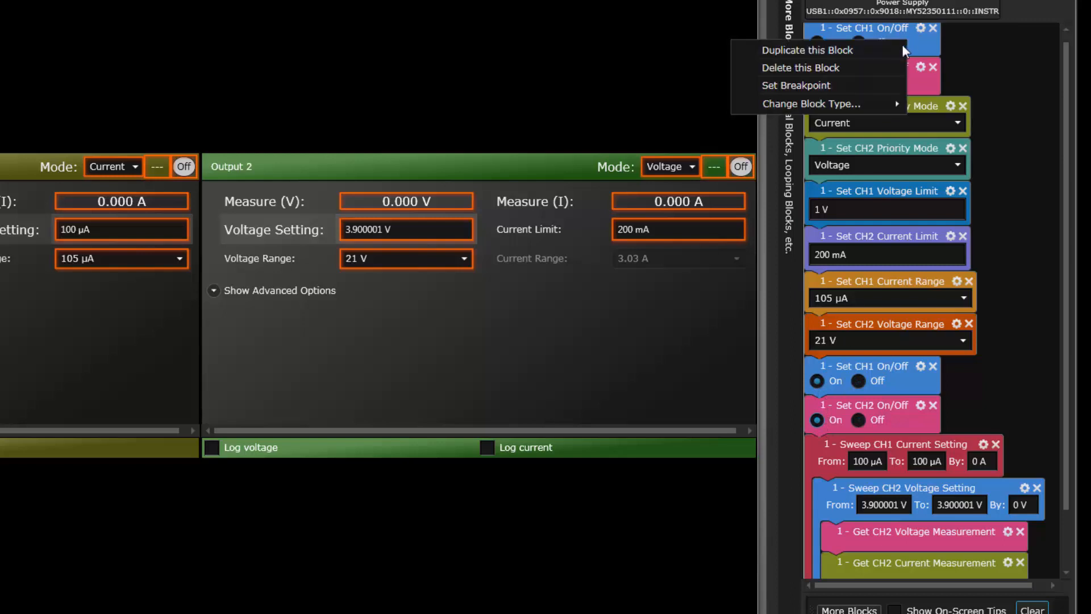
pyautogui.click(870, 50)
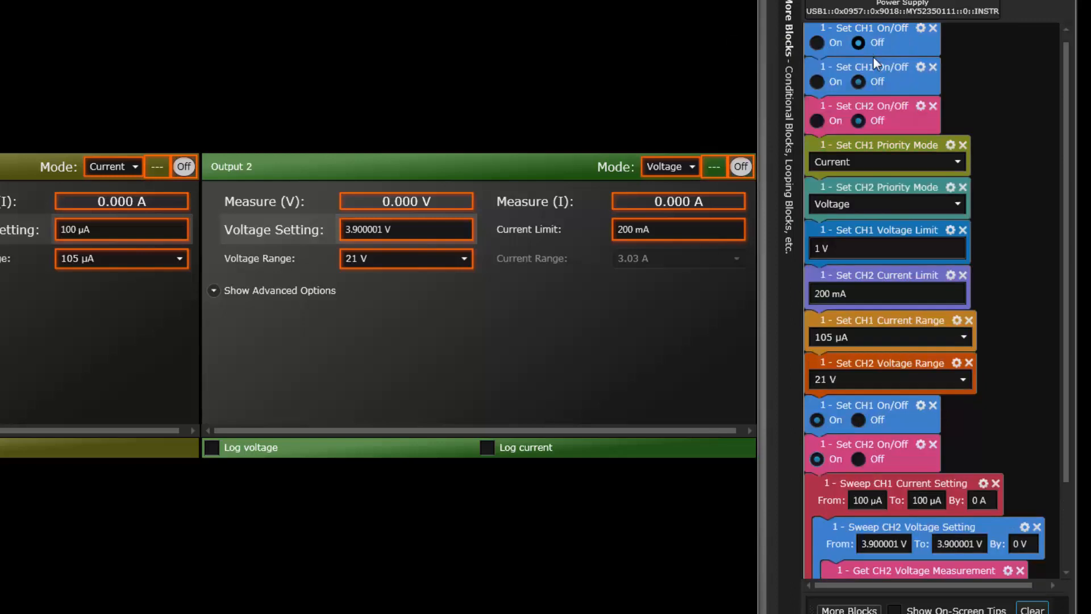
pyautogui.rightClick(902, 117)
pyautogui.click(881, 130)
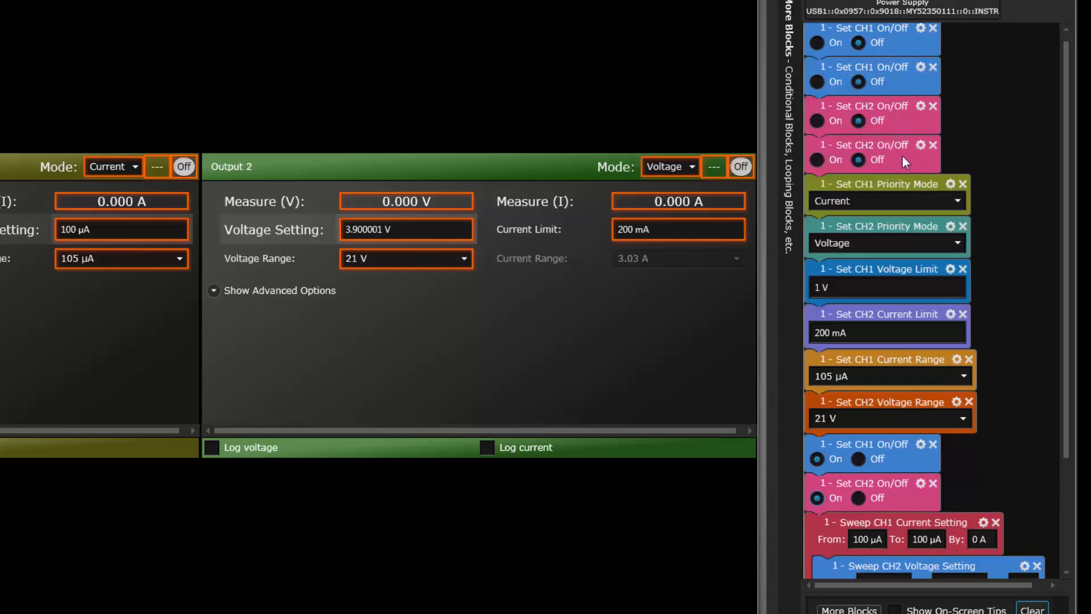
pyautogui.moveTo(903, 155); pyautogui.dragTo(933, 574)
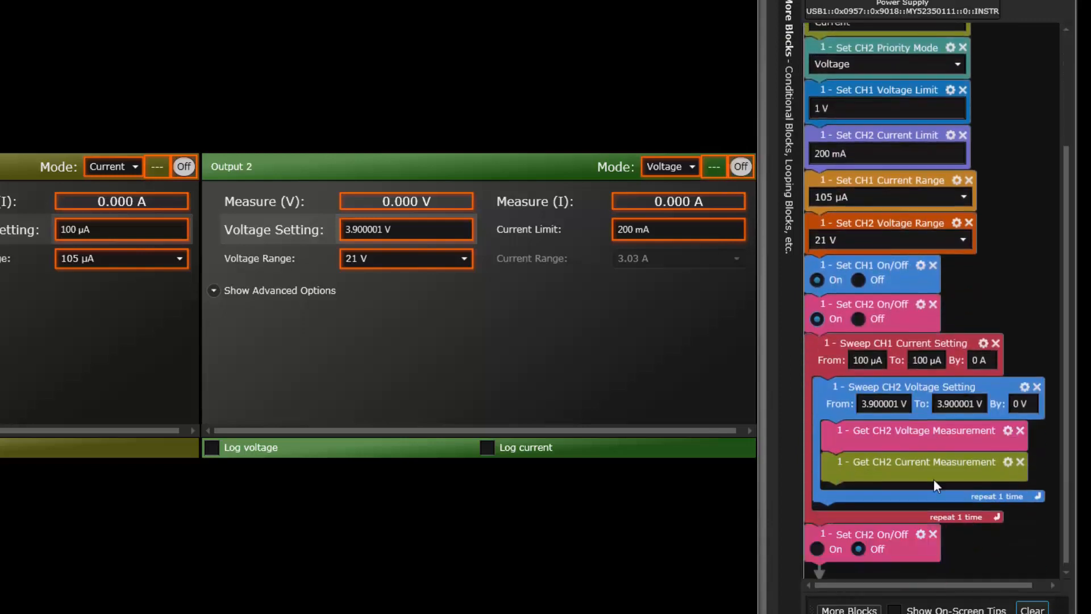
pyautogui.scroll(3, 1020, 146)
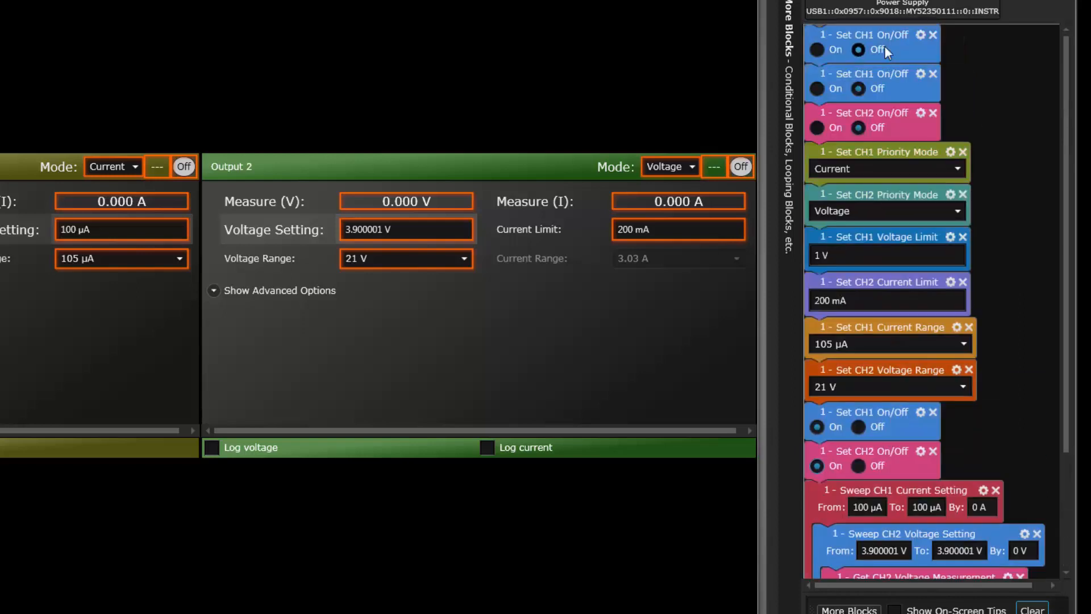
pyautogui.moveTo(894, 91); pyautogui.dragTo(911, 171)
pyautogui.moveTo(943, 422); pyautogui.dragTo(908, 525)
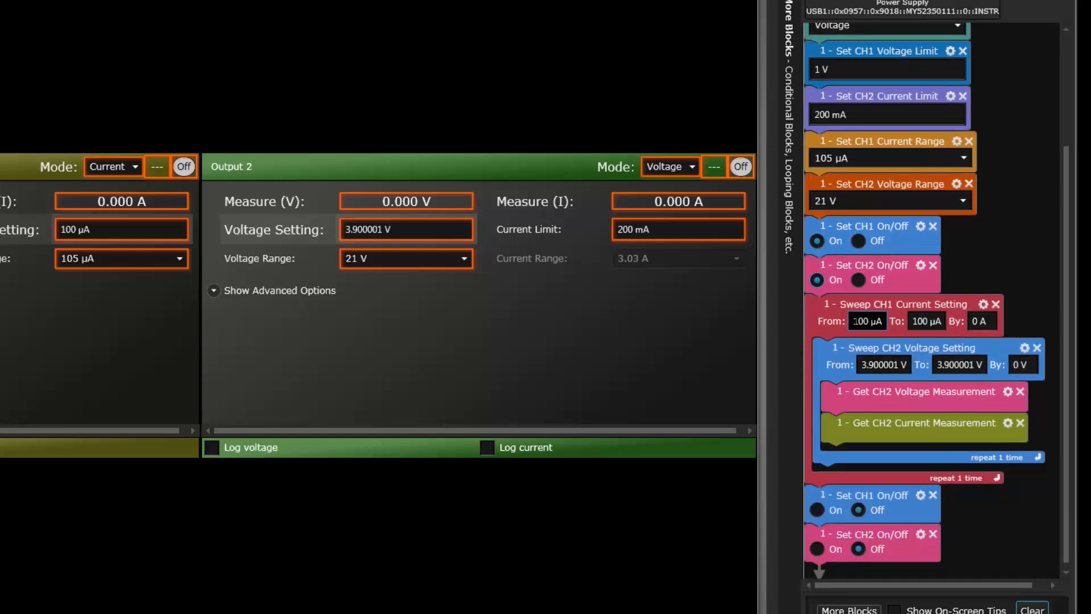
# Set the CH1 current setting sweep to start at 20 µA and step by 20 µA
pyautogui.doubleClick(857, 321)
pyautogui.write('20')
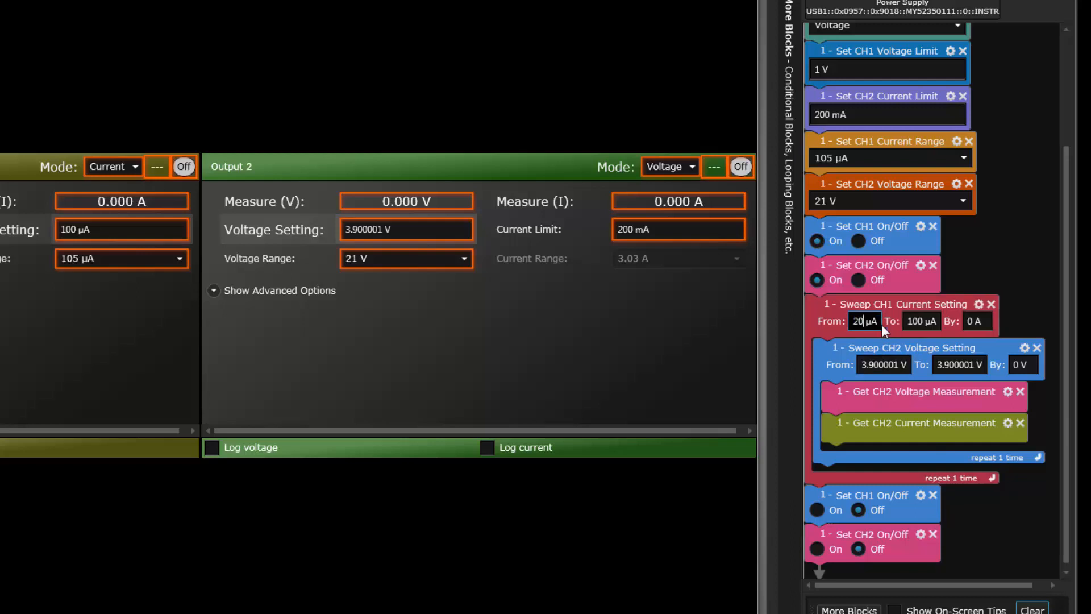
pyautogui.click(912, 322)
pyautogui.click(981, 322)
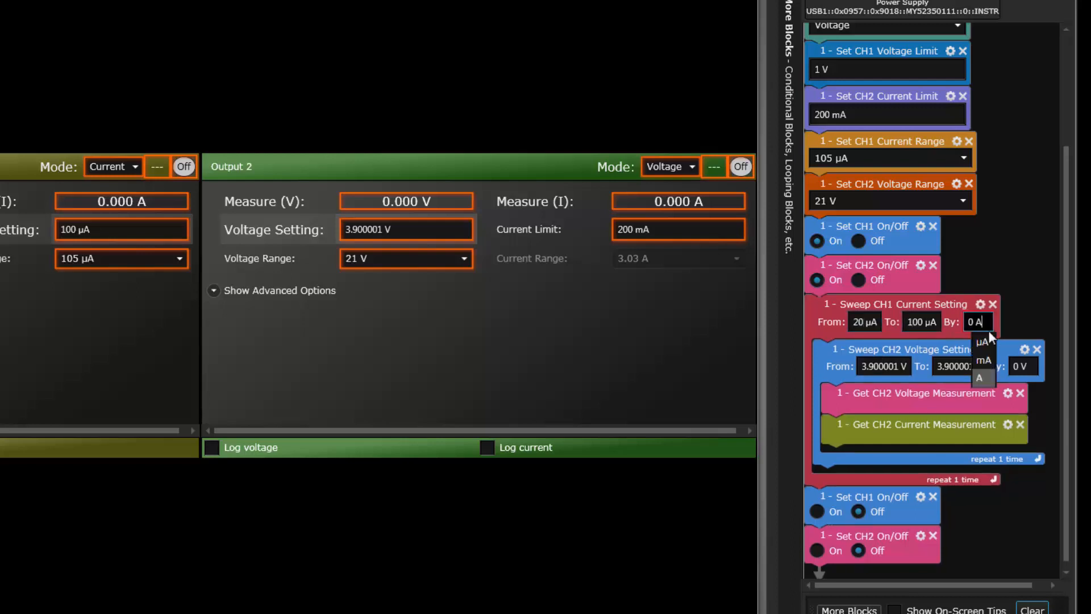
pyautogui.moveTo(974, 322); pyautogui.dragTo(955, 324)
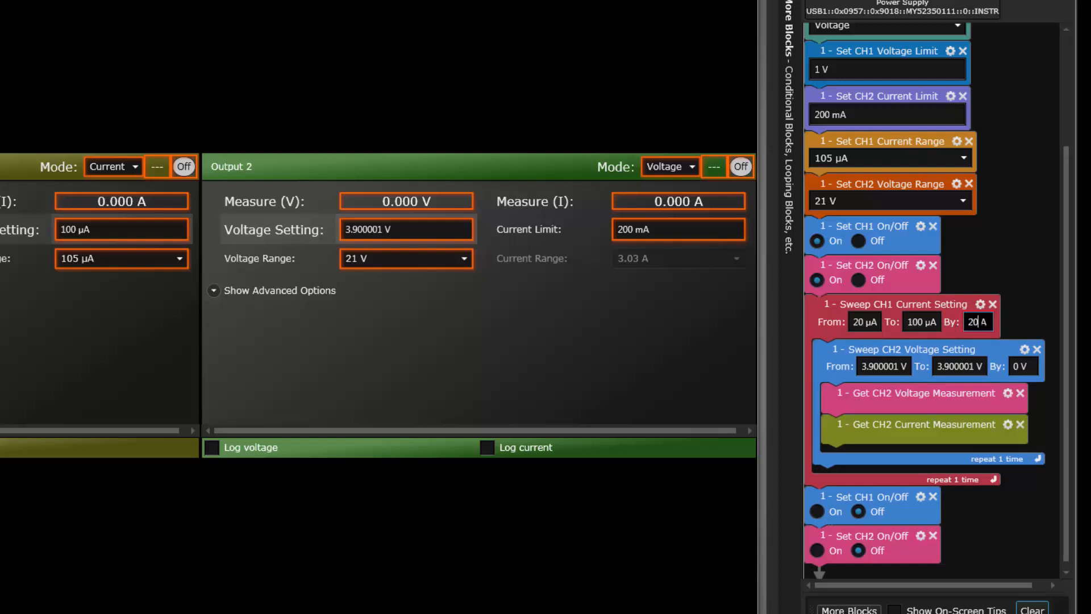
pyautogui.click(980, 322)
pyautogui.click(986, 342)
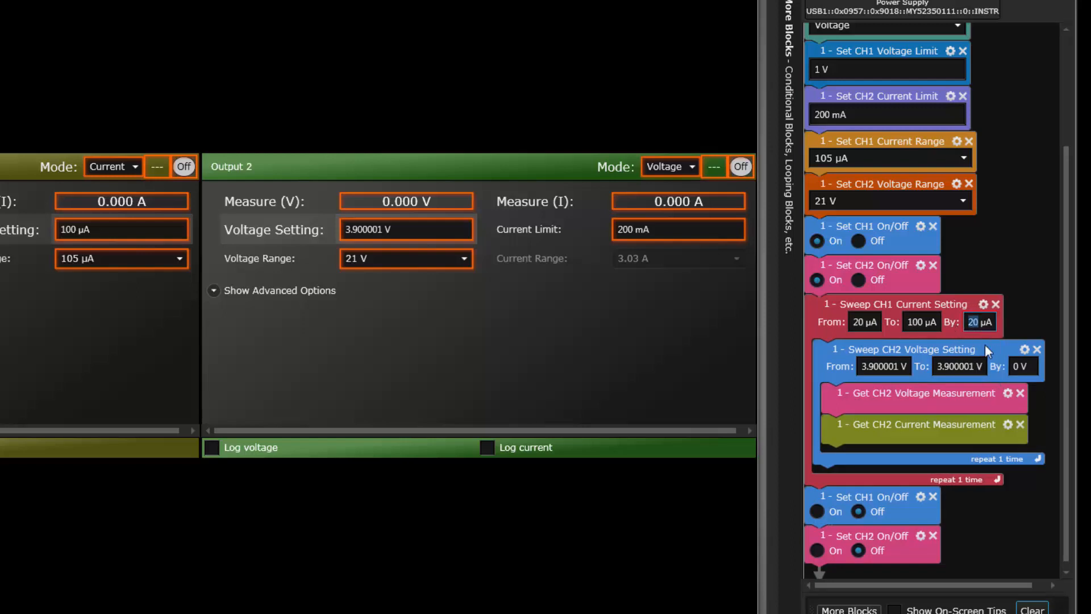
# Set the CH2 voltage setting sweep to run from 0 V to 4 V in 0.1 V steps
pyautogui.click(879, 366)
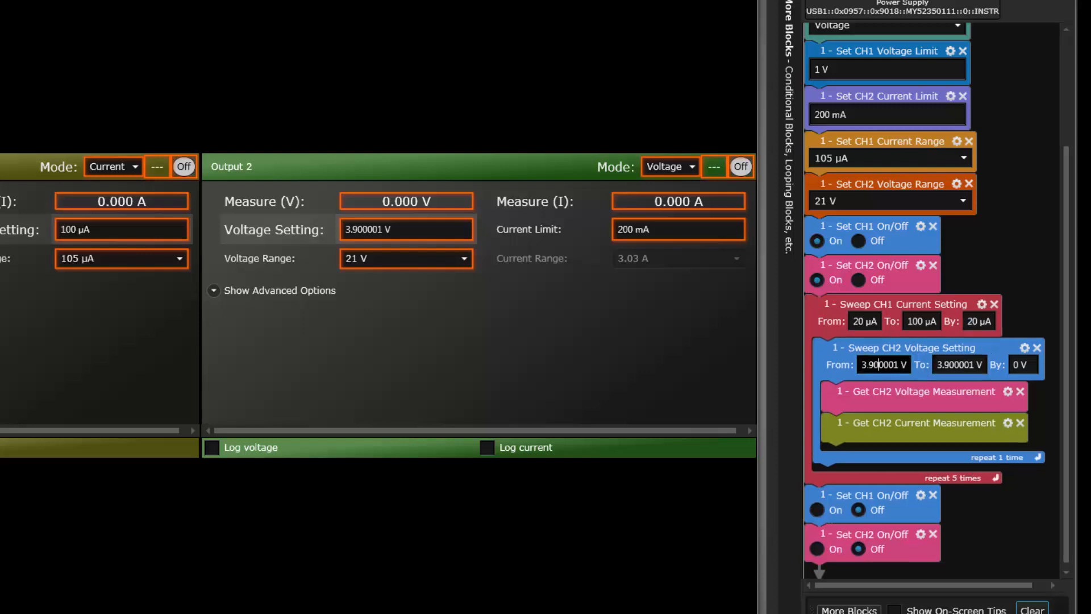
pyautogui.moveTo(862, 364); pyautogui.dragTo(937, 366)
pyautogui.write('0')
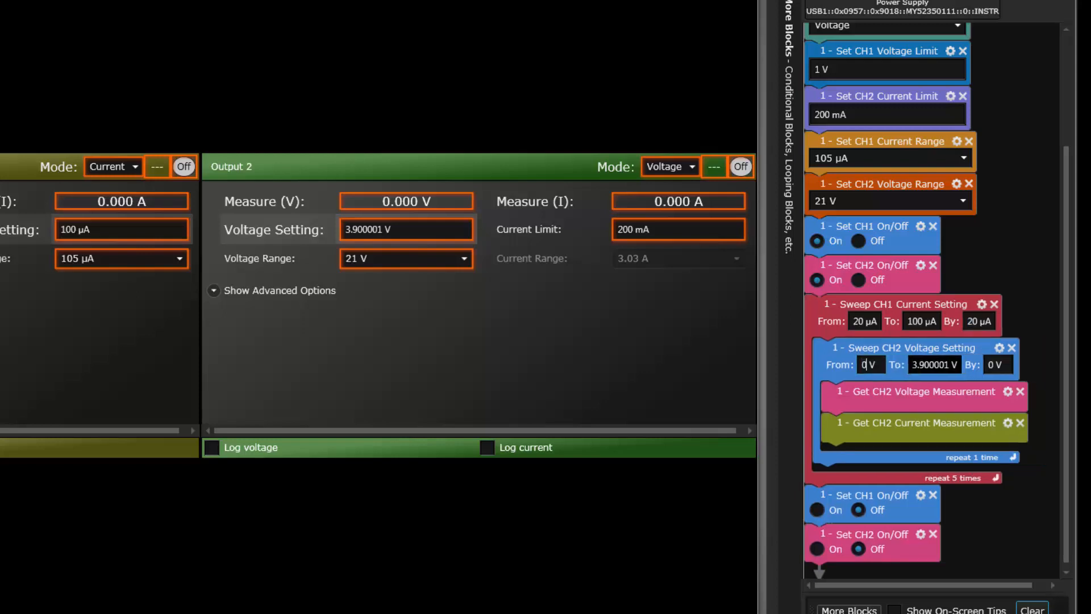
pyautogui.click(932, 364)
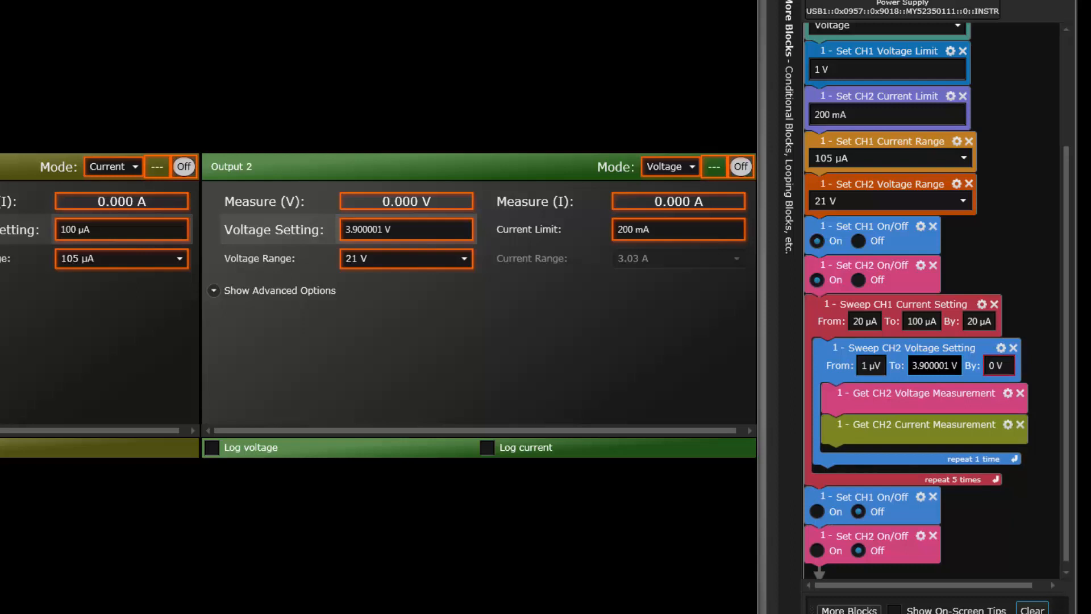
pyautogui.moveTo(912, 365); pyautogui.dragTo(961, 363)
pyautogui.write('4')
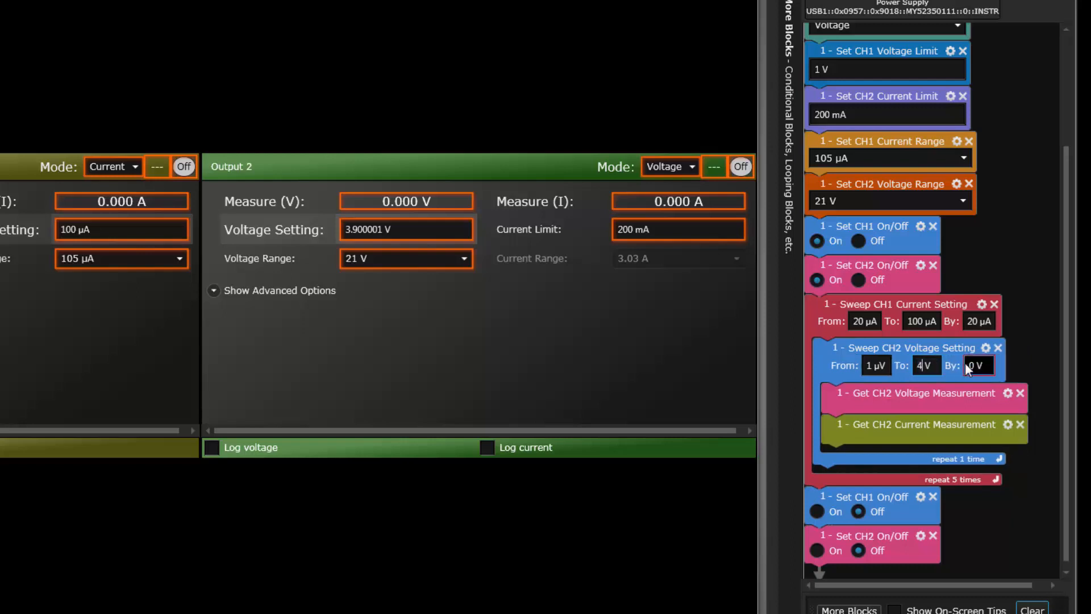
pyautogui.moveTo(976, 365); pyautogui.dragTo(958, 362)
pyautogui.write('.1')
pyautogui.press('Return')
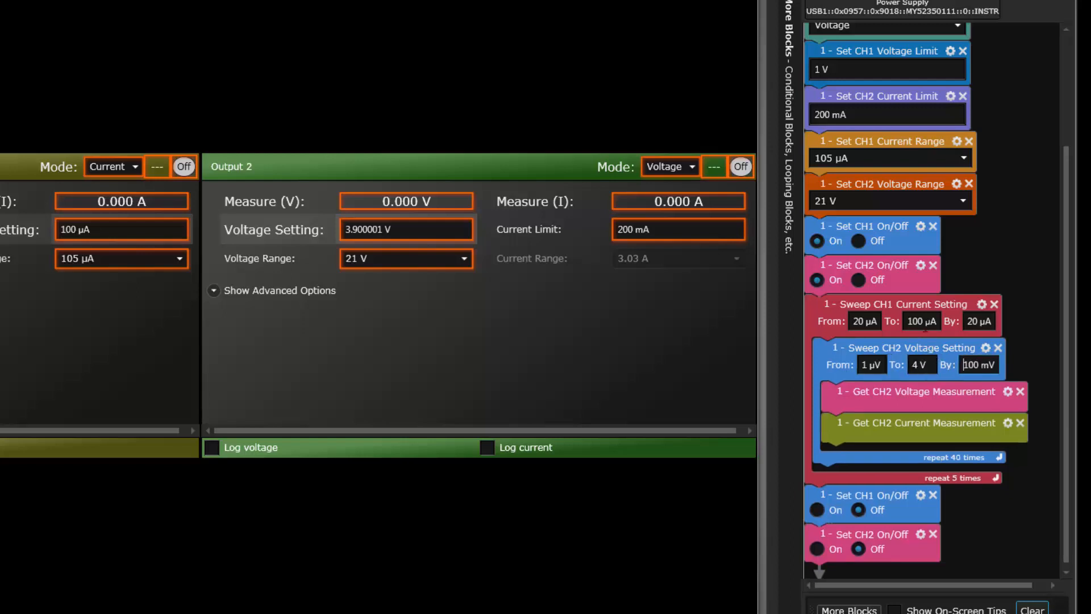
# Change the CH1 current setting sweep block's title to "Base Current"
pyautogui.click(981, 305)
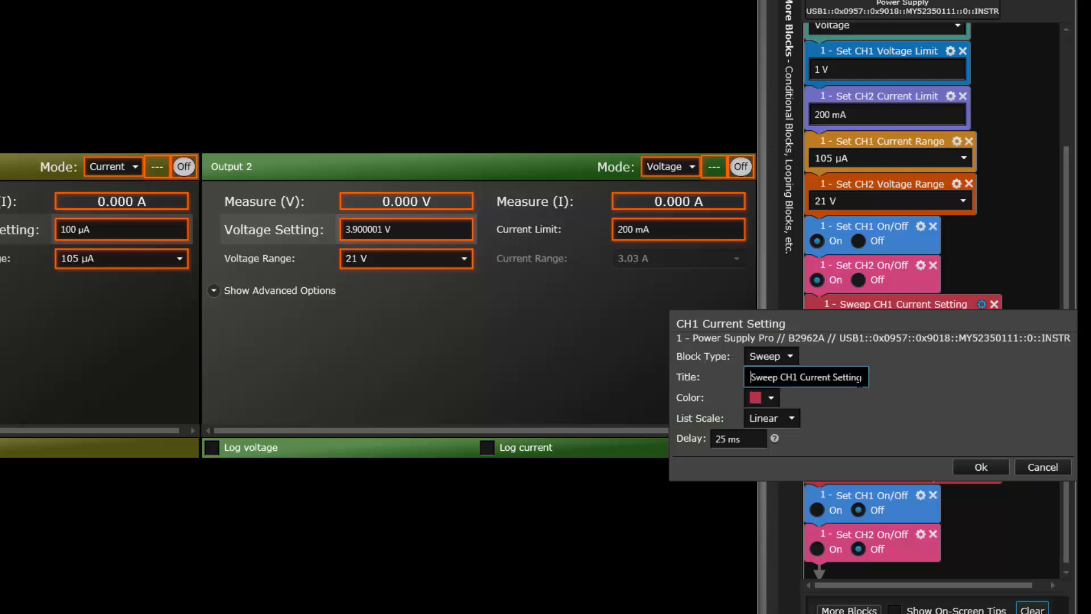
pyautogui.moveTo(751, 377); pyautogui.dragTo(834, 378)
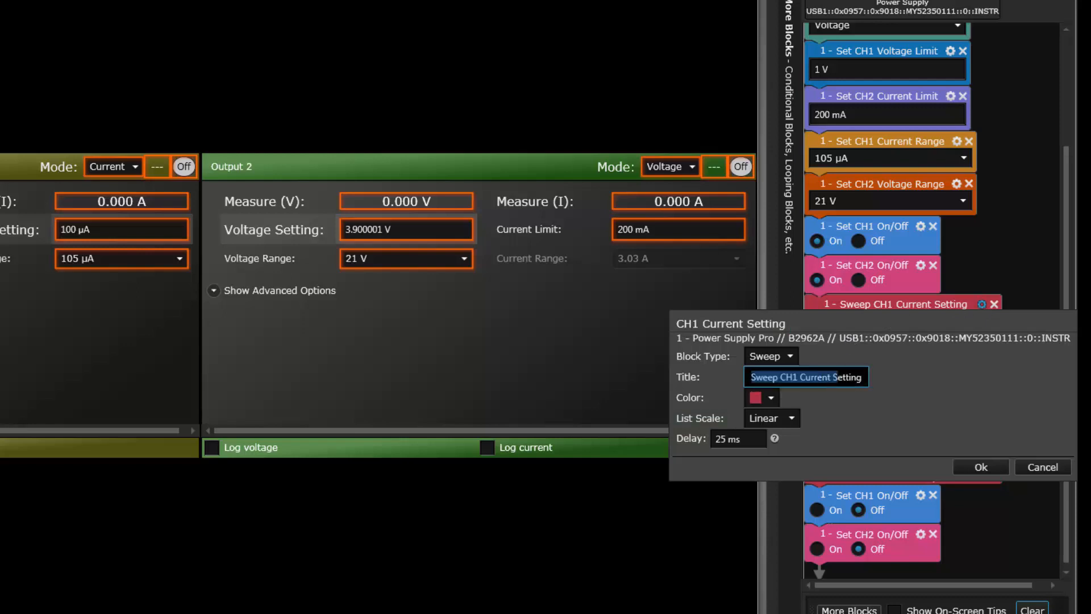
pyautogui.write('Base Cur')
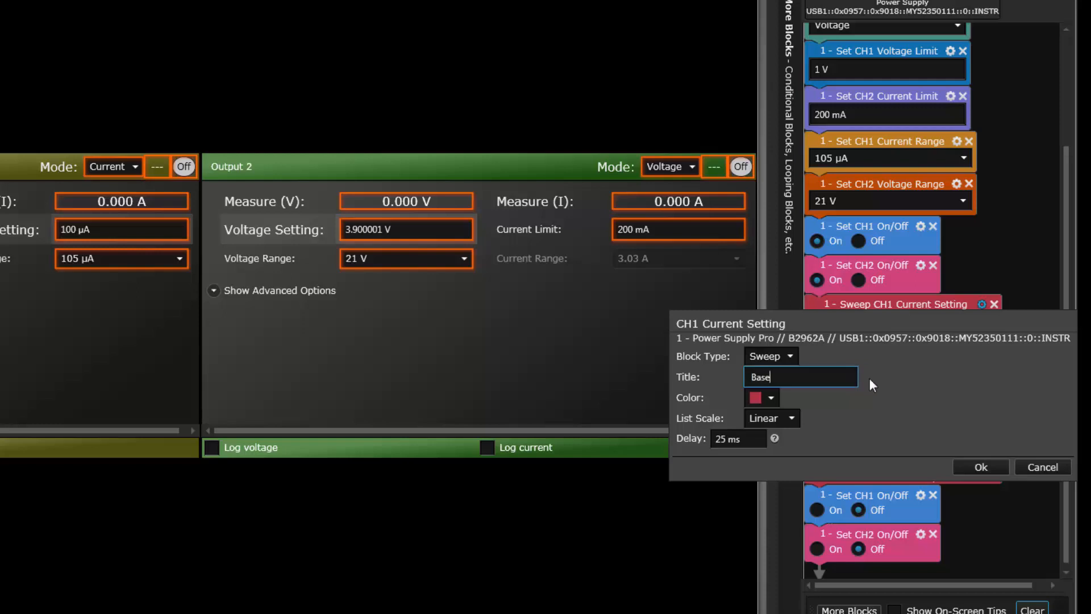
pyautogui.write('rent')
pyautogui.click(976, 467)
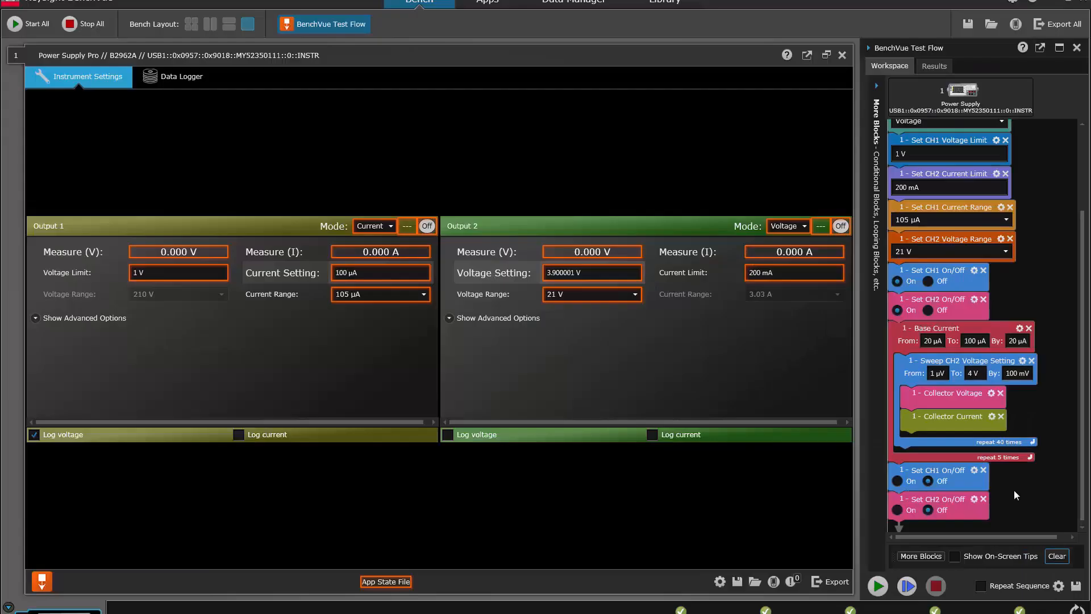
# Maximize the Test Flow window and review the block sequence from start to end
pyautogui.click(1060, 47)
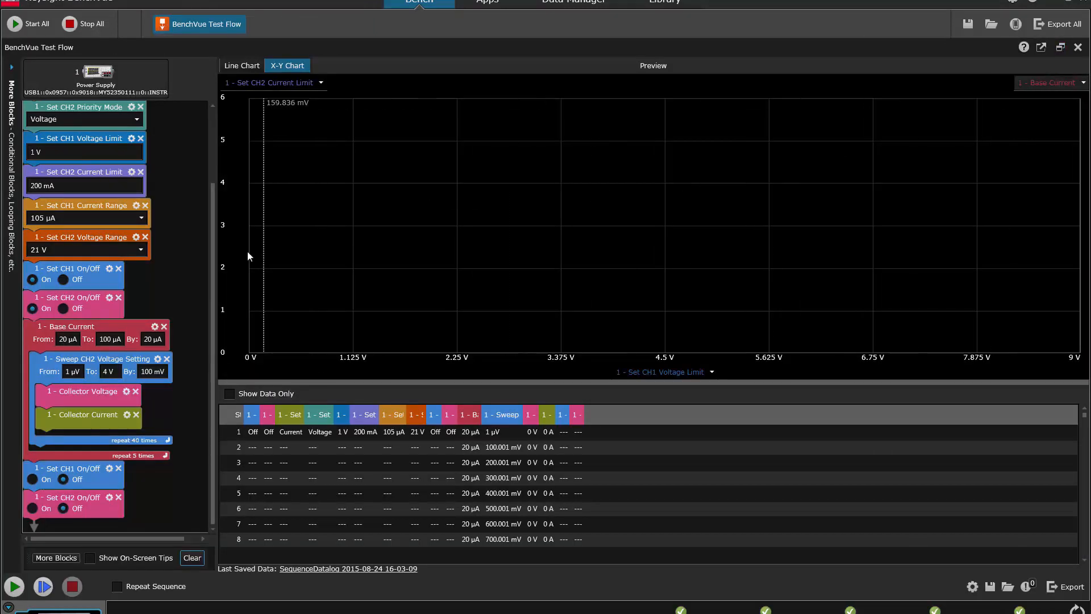
pyautogui.moveTo(213, 260); pyautogui.dragTo(220, 174)
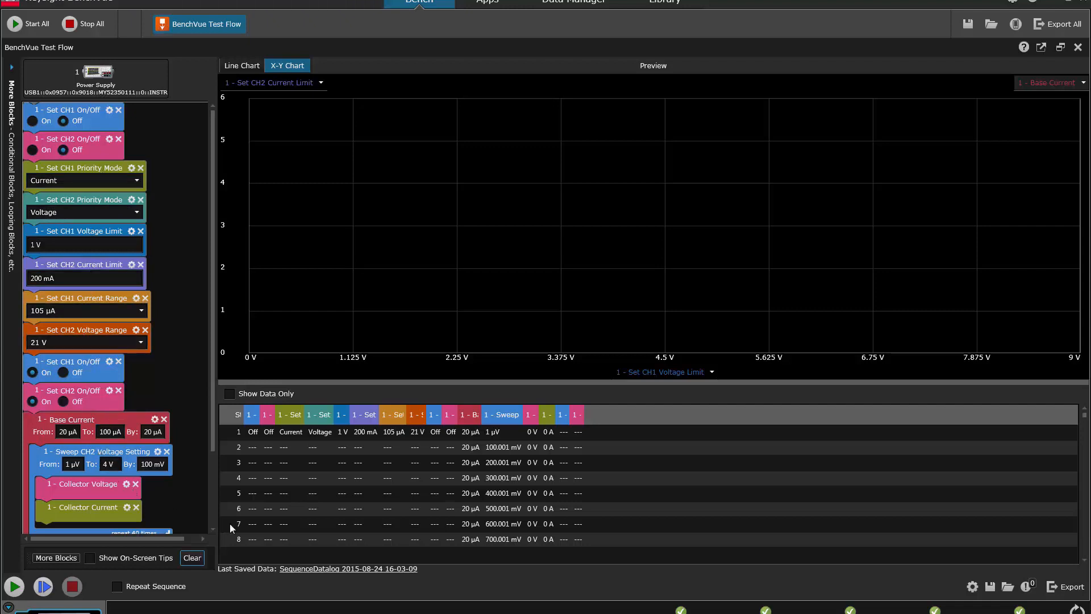
pyautogui.scroll(-3, 211, 528)
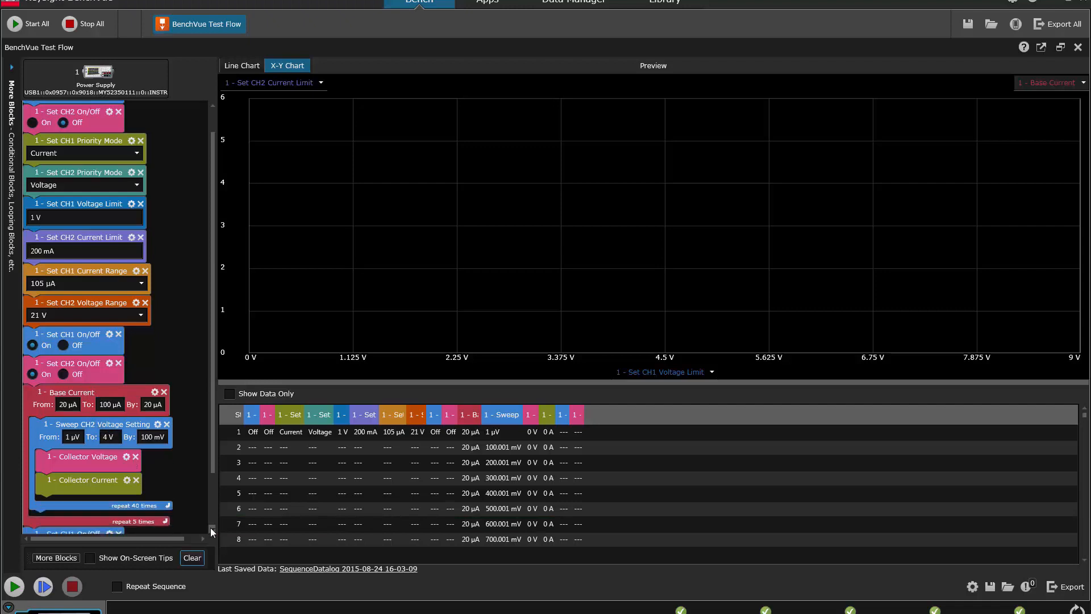
pyautogui.scroll(-1, 210, 528)
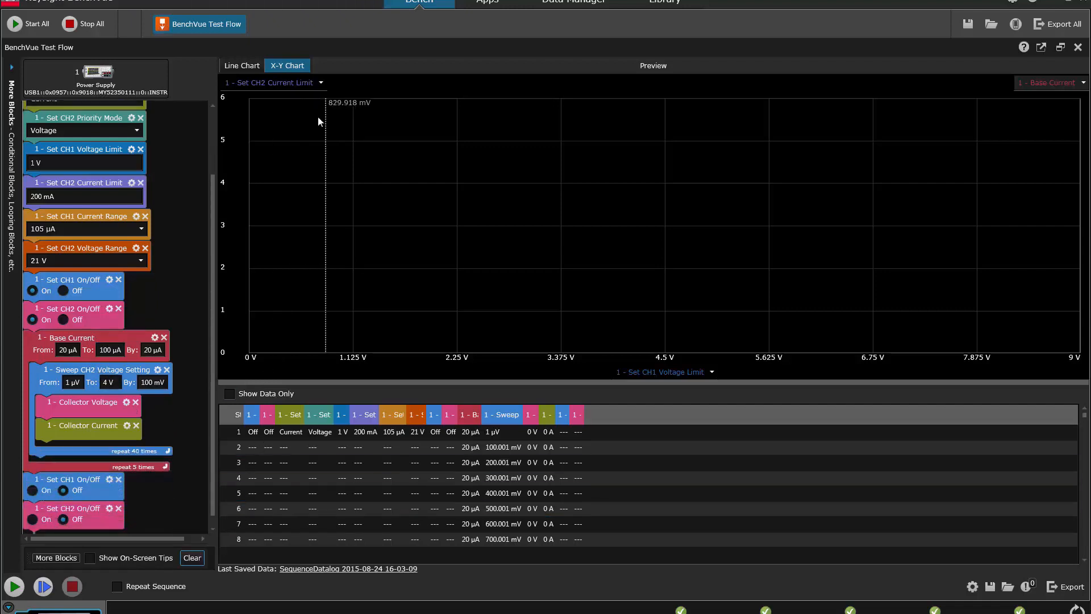
# Examine the line chart preview of the sweeps and the planned values in the step table
pyautogui.click(254, 67)
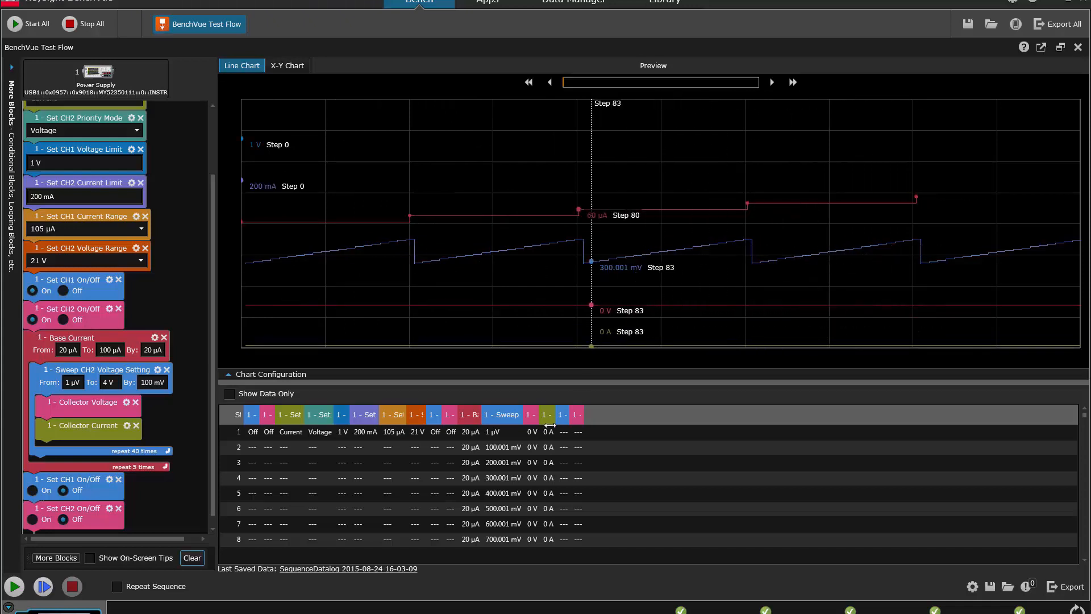
pyautogui.scroll(-7, 1007, 493)
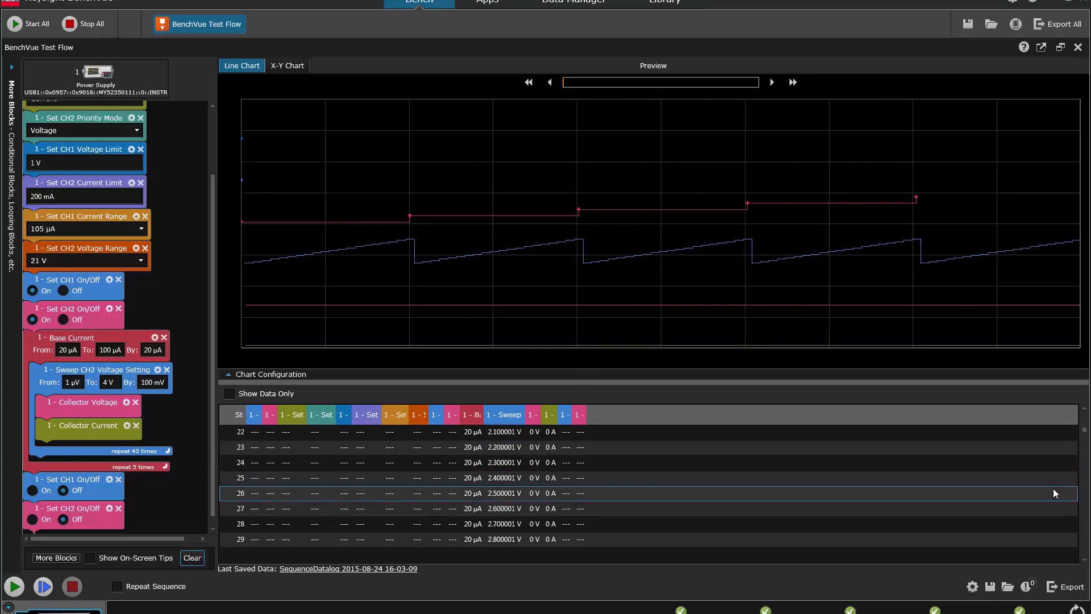
pyautogui.scroll(-7, 1052, 489)
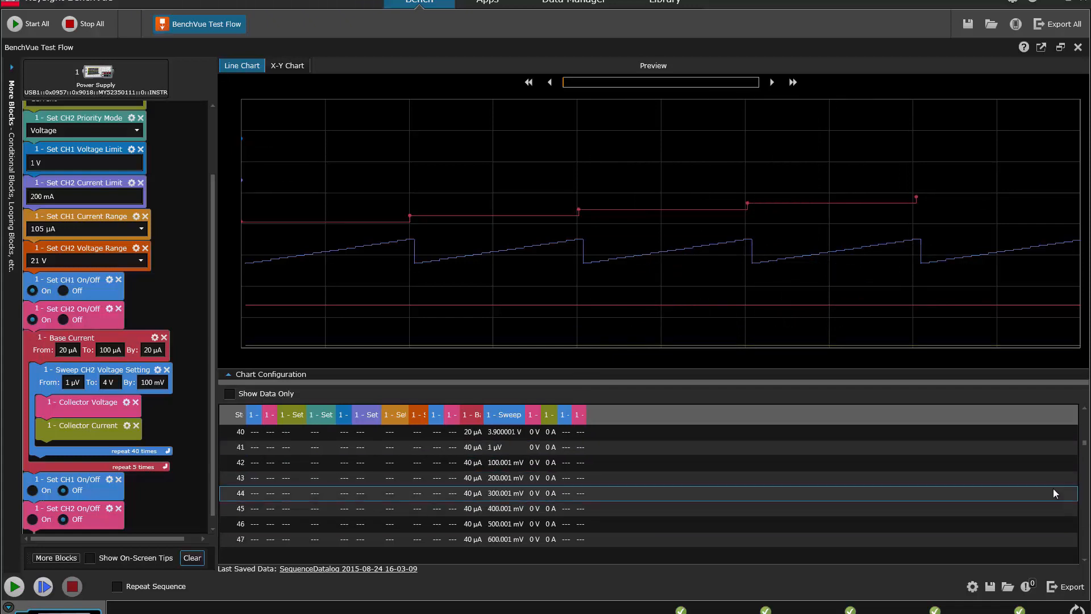
pyautogui.scroll(-2, 1052, 492)
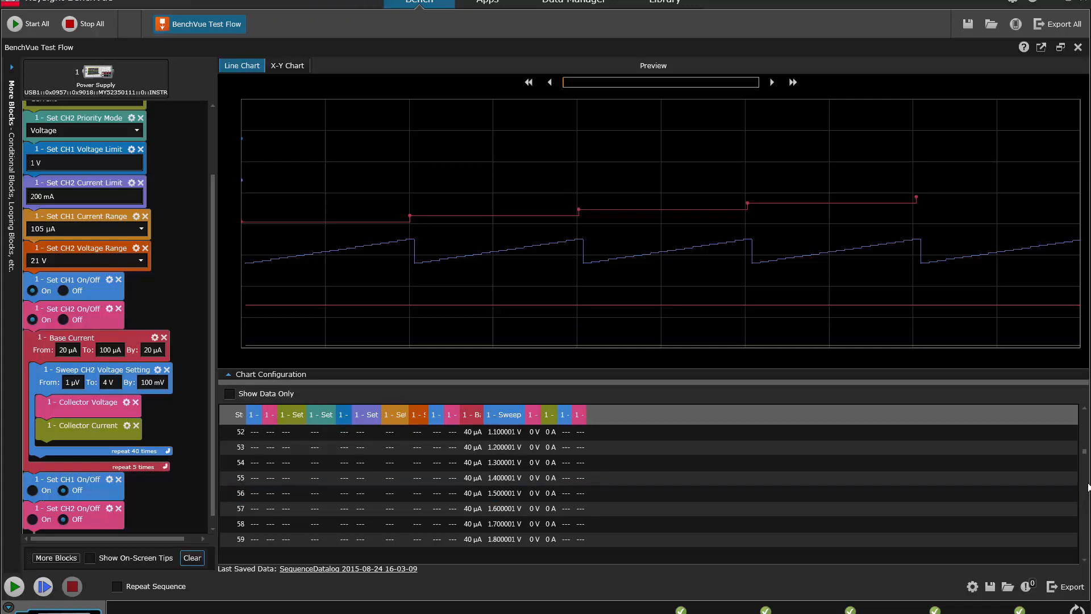
pyautogui.moveTo(1085, 452); pyautogui.dragTo(1079, 414)
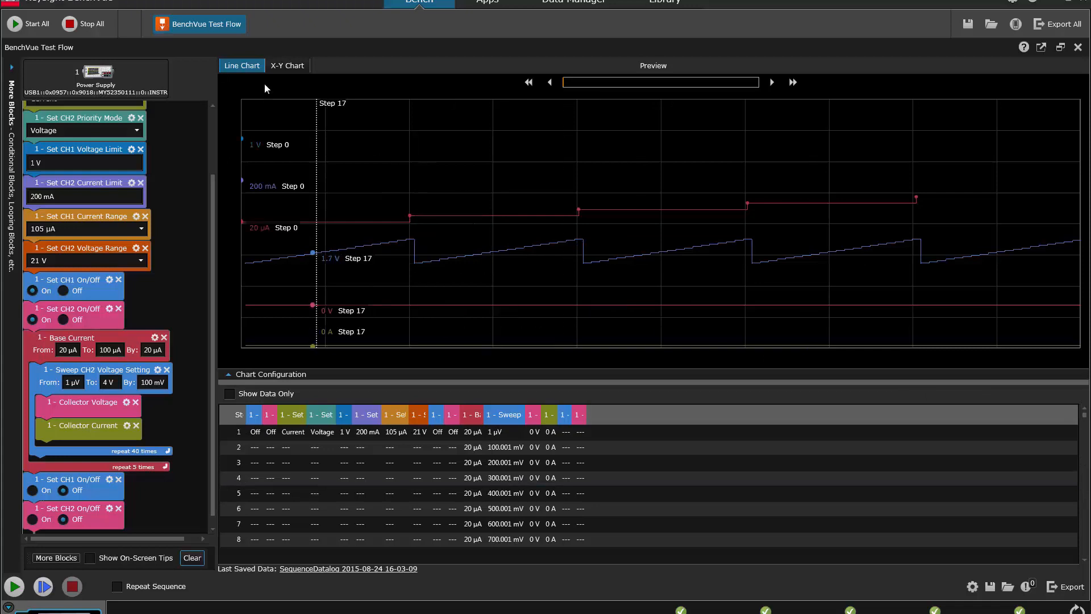
# Show the X-Y chart with Get CH2 Current Measurement on the vertical axis and Get CH2 Voltage Measurement on the horizontal axis
pyautogui.click(285, 66)
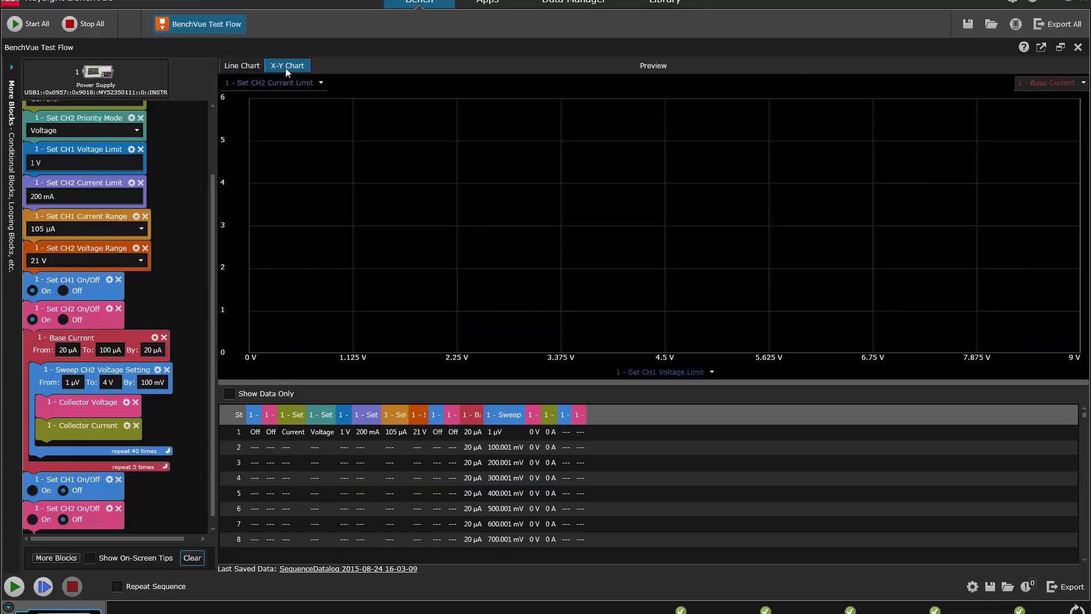
pyautogui.click(321, 83)
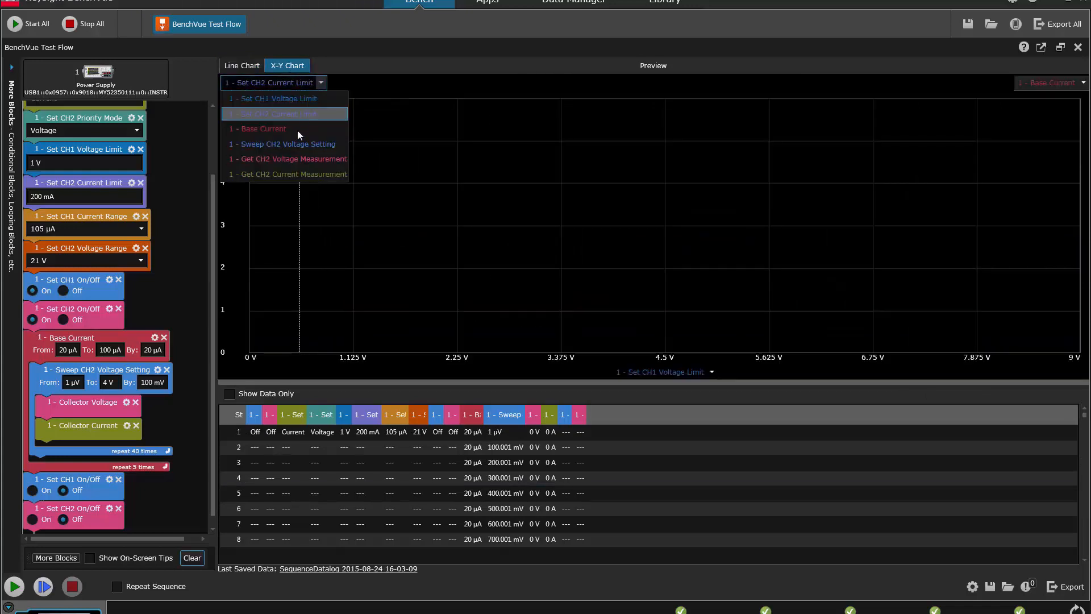
pyautogui.click(295, 174)
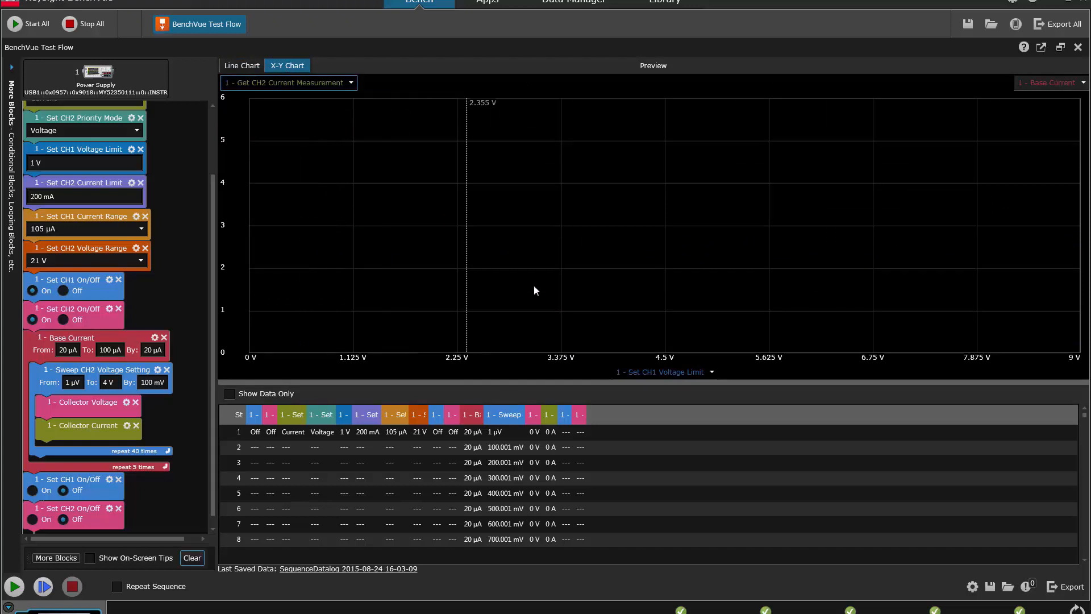
pyautogui.click(714, 374)
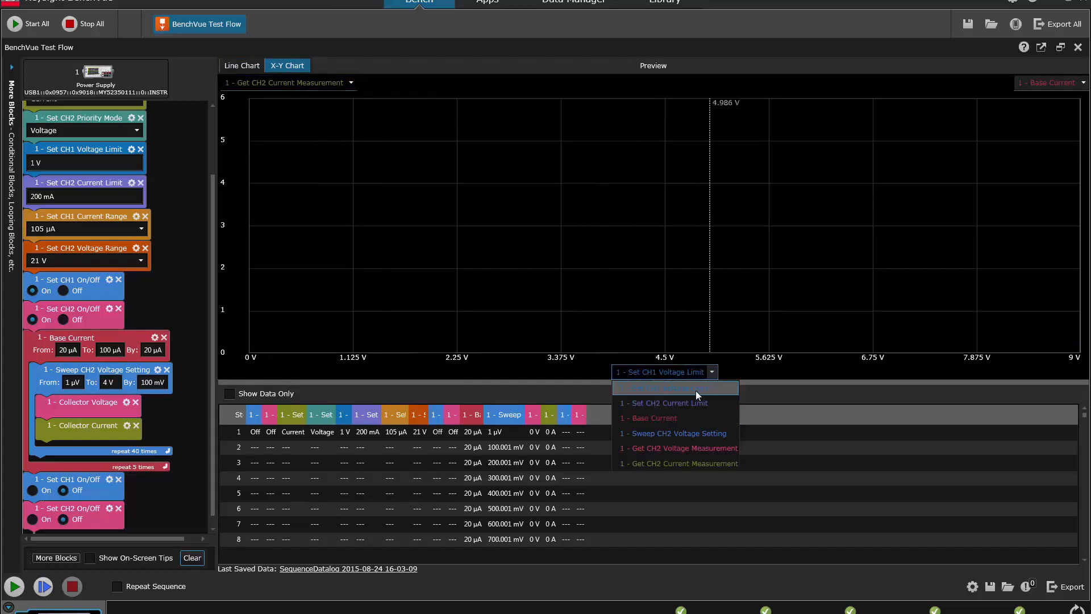
pyautogui.click(683, 446)
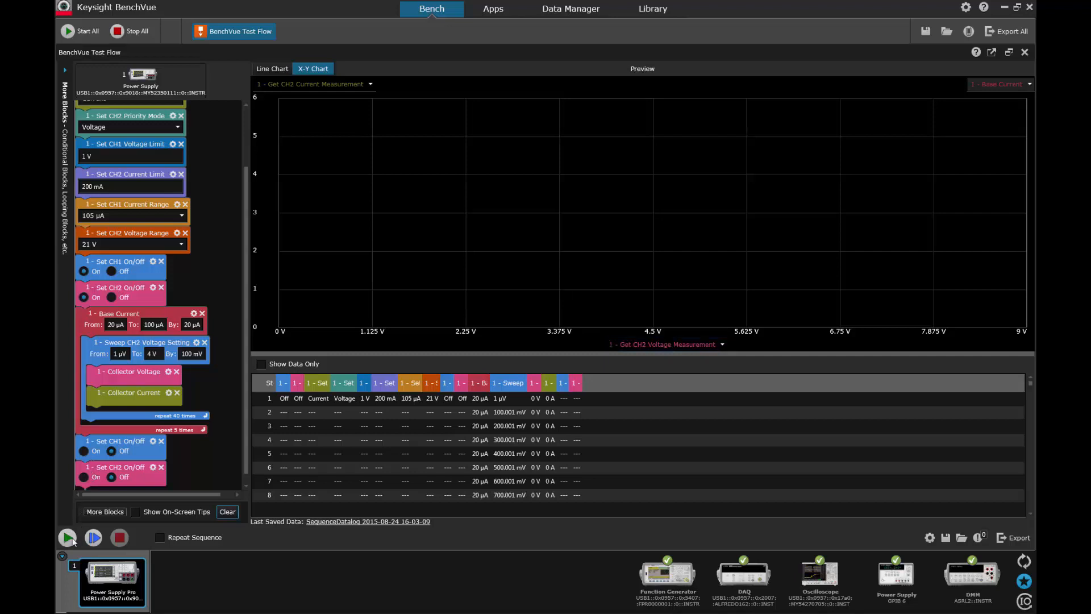
# Run the test flow and export a screen shot of the results to the clipboard
pyautogui.click(72, 537)
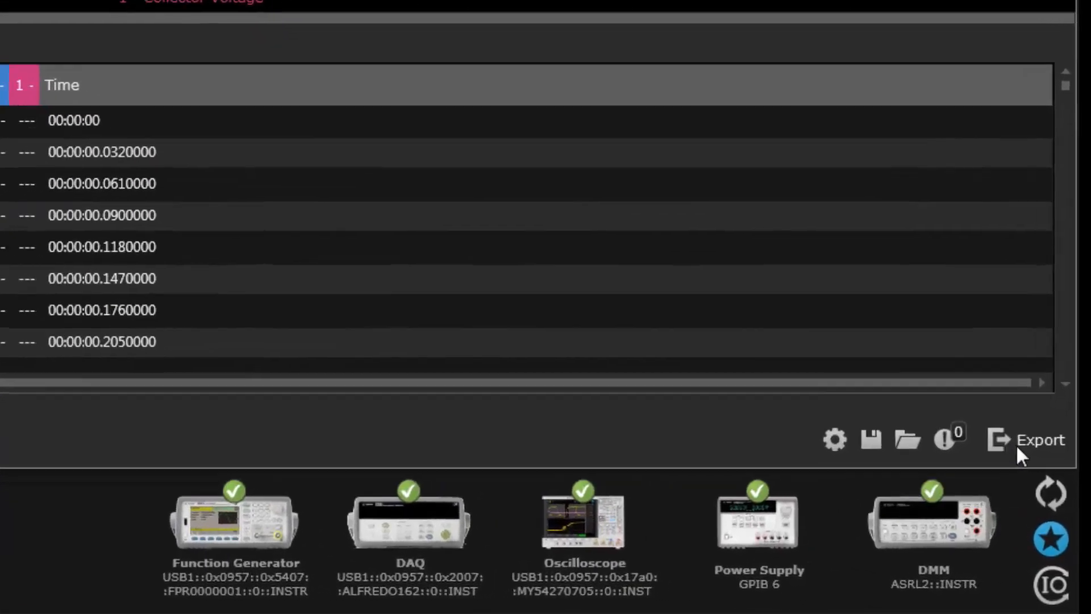
pyautogui.click(1014, 463)
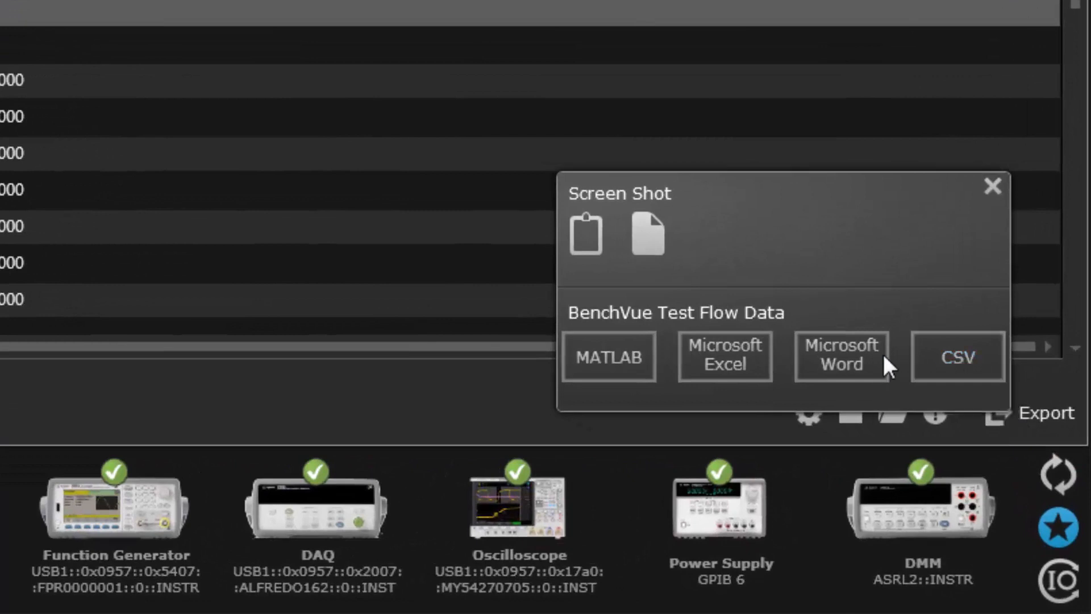
pyautogui.click(571, 237)
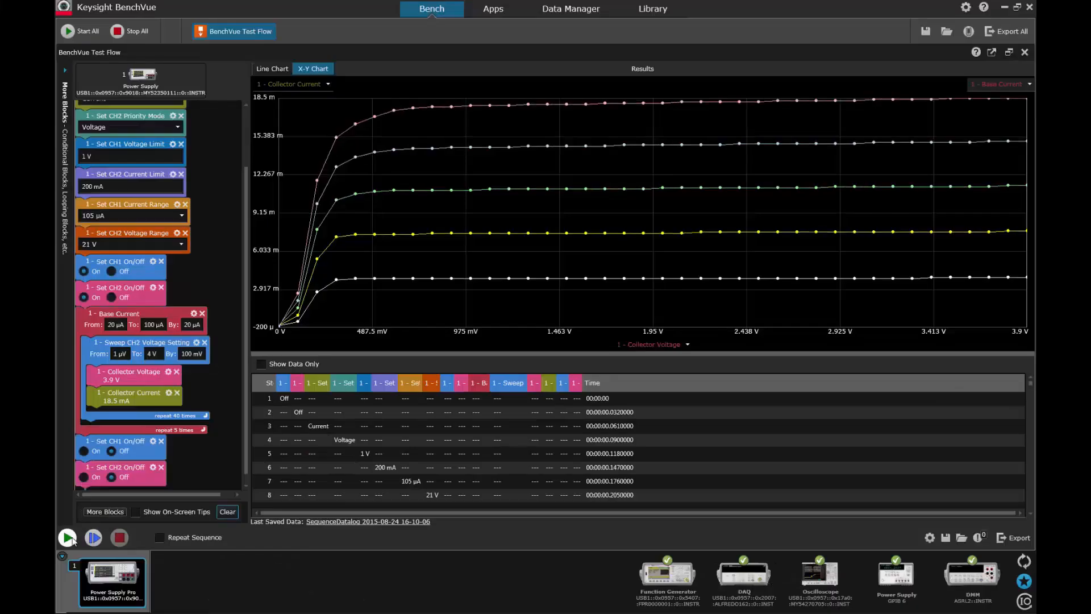